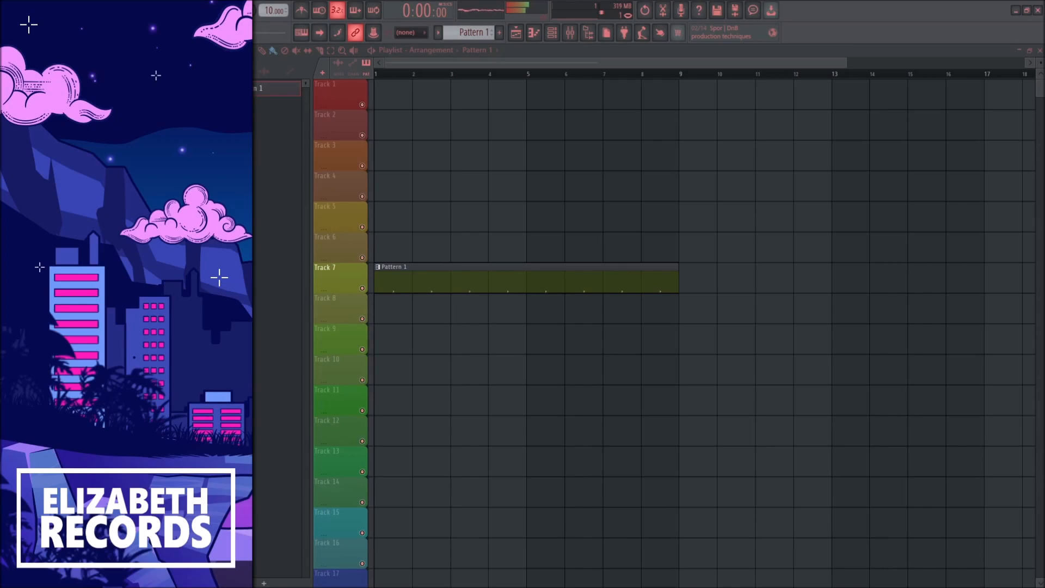
# Step: Place the sample "Cause 159 A Minor (RNB Ambient)" on Track 1 at bar 1 and set the tempo to 159 BPM
pyautogui.moveTo(342, 281); pyautogui.dragTo(388, 99)
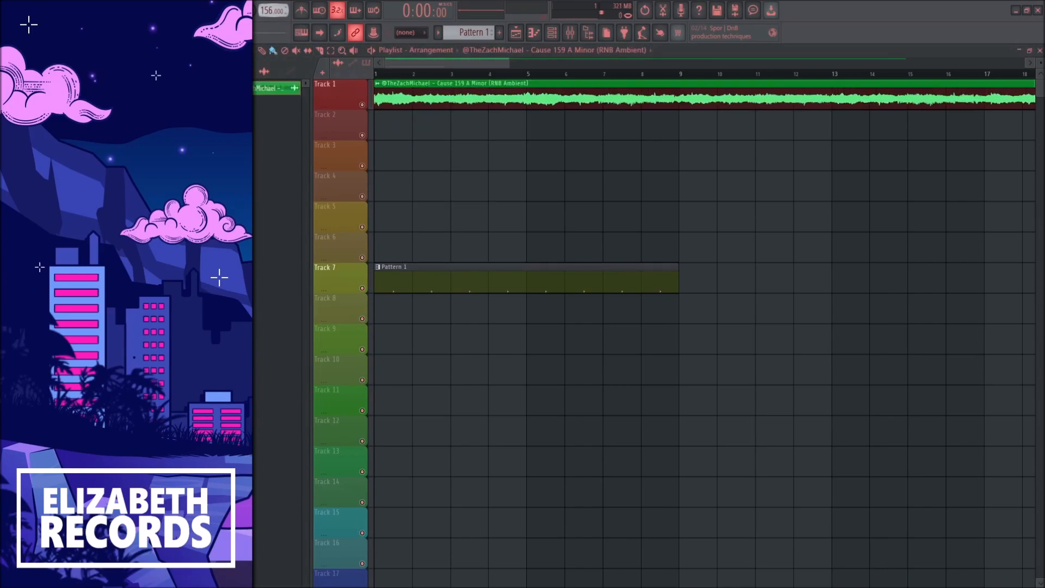
pyautogui.scroll(-10, 588, 156)
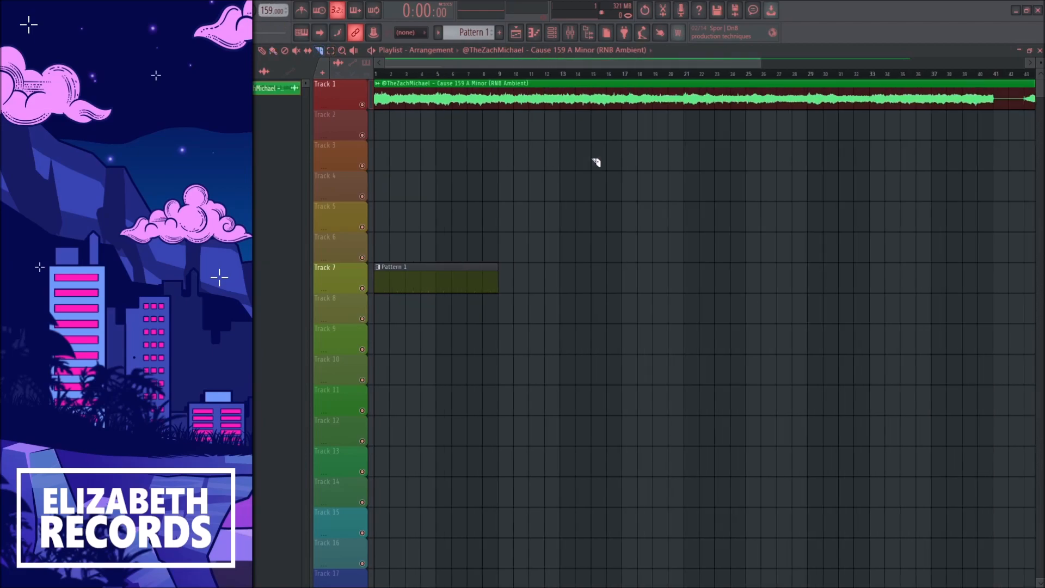
# Step: Slice the sample clip on Track 1 at bars 41 and 43
pyautogui.scroll(6, 712, 136)
pyautogui.moveTo(612, 115); pyautogui.dragTo(613, 81)
pyautogui.moveTo(669, 128); pyautogui.dragTo(669, 80)
pyautogui.click(614, 75)
pyautogui.click(548, 76)
pyautogui.scroll(-8, 544, 112)
pyautogui.click(657, 100)
pyautogui.keyDown('ctrl'); pyautogui.click(498, 132); pyautogui.keyUp('ctrl')
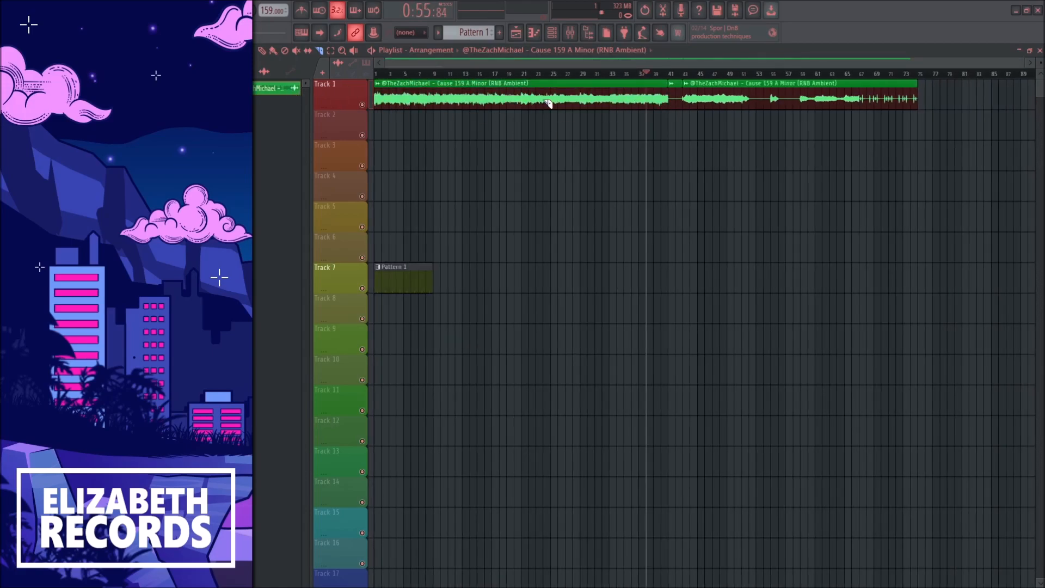
# Step: Slice the remaining part of the Track 1 sample at bars 51, 59 and 67 to separate its stems
pyautogui.scroll(5, 694, 126)
pyautogui.click(668, 74)
pyautogui.moveTo(682, 64); pyautogui.dragTo(723, 64)
pyautogui.click(721, 74)
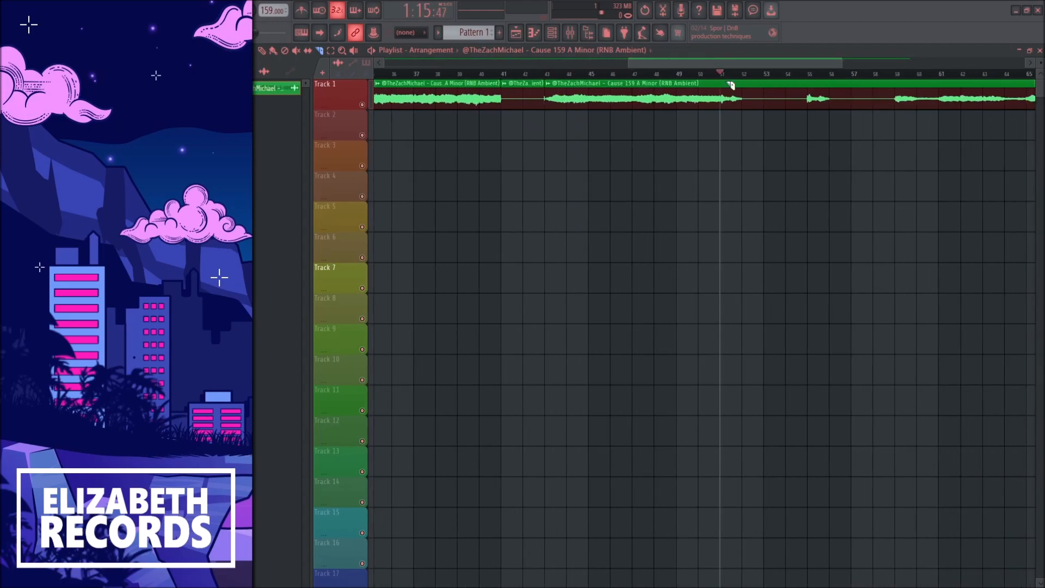
pyautogui.press('space')
pyautogui.moveTo(736, 66); pyautogui.dragTo(858, 62)
pyautogui.click(819, 74)
pyautogui.click(834, 74)
pyautogui.scroll(-5, 798, 132)
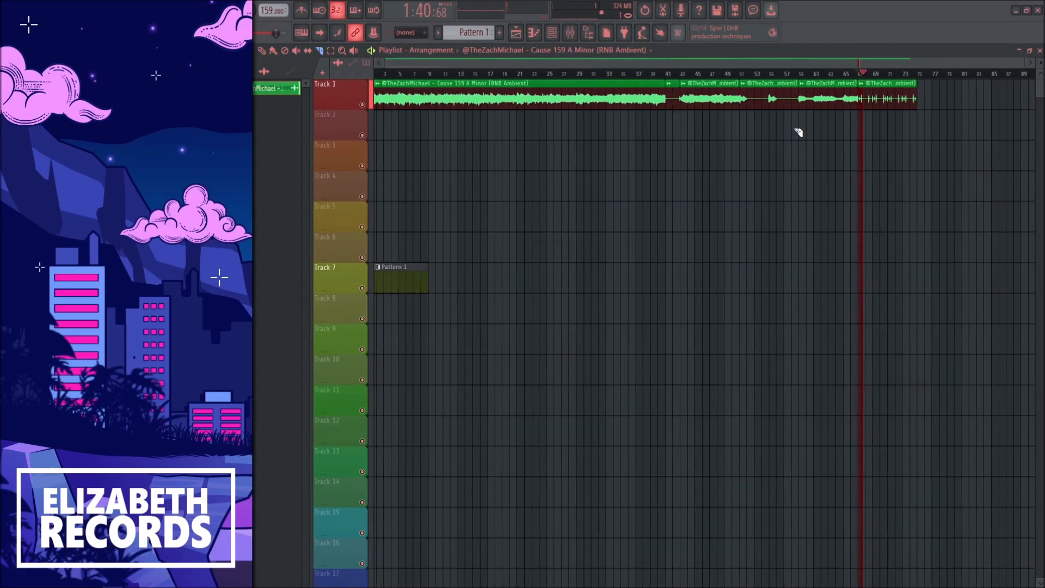
# Step: Delete the sample clips before bar 43 and move the four remaining slices to the start of Track 1
pyautogui.scroll(-1, 381, 81)
pyautogui.click(262, 51)
pyautogui.scroll(1, 632, 129)
pyautogui.rightClick(671, 101)
pyautogui.moveTo(676, 102); pyautogui.dragTo(949, 115)
pyautogui.moveTo(709, 97); pyautogui.dragTo(399, 98)
pyautogui.hotkey('ctrl', 'd')
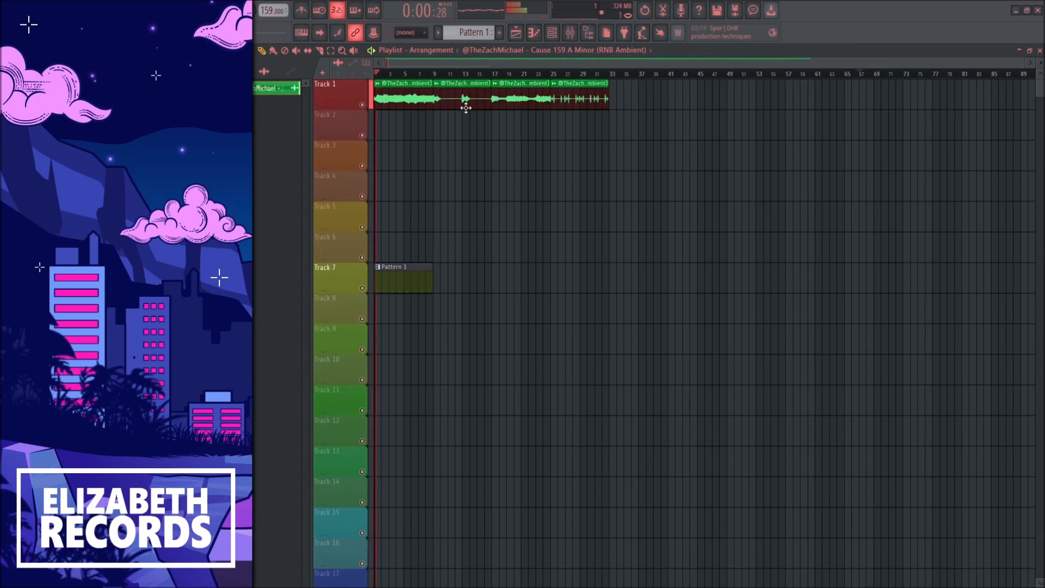
# Step: Stack the second, third and fourth slices at bar 1 on Tracks 2, 3 and 4
pyautogui.moveTo(465, 104); pyautogui.dragTo(406, 134)
pyautogui.moveTo(529, 103); pyautogui.dragTo(412, 163)
pyautogui.moveTo(581, 104); pyautogui.dragTo(404, 205)
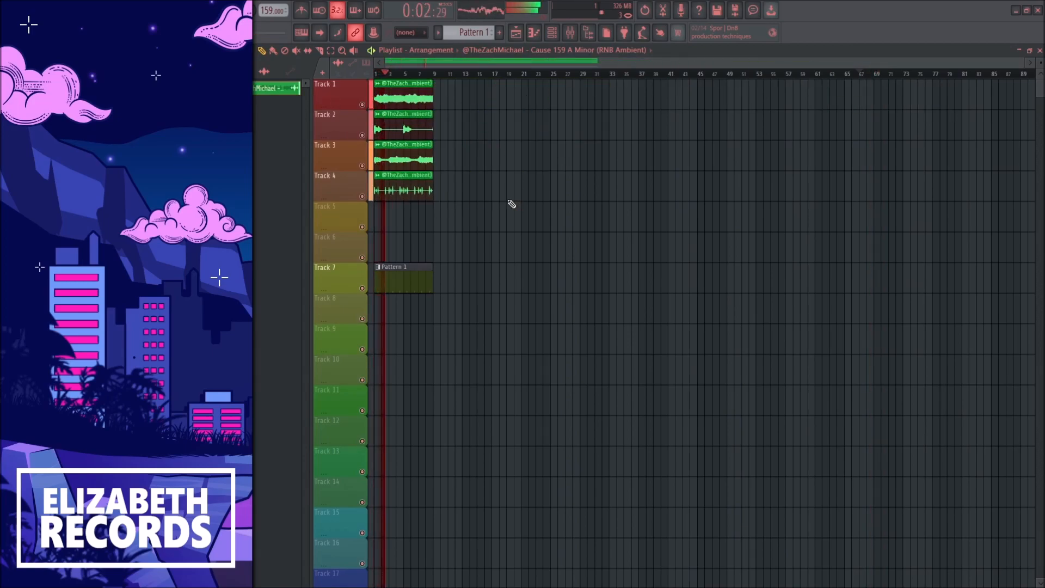
# Step: Route the sample's channel to mixer insert 2 and lower that insert's fader slightly
pyautogui.doubleClick(408, 131)
pyautogui.press('F9')
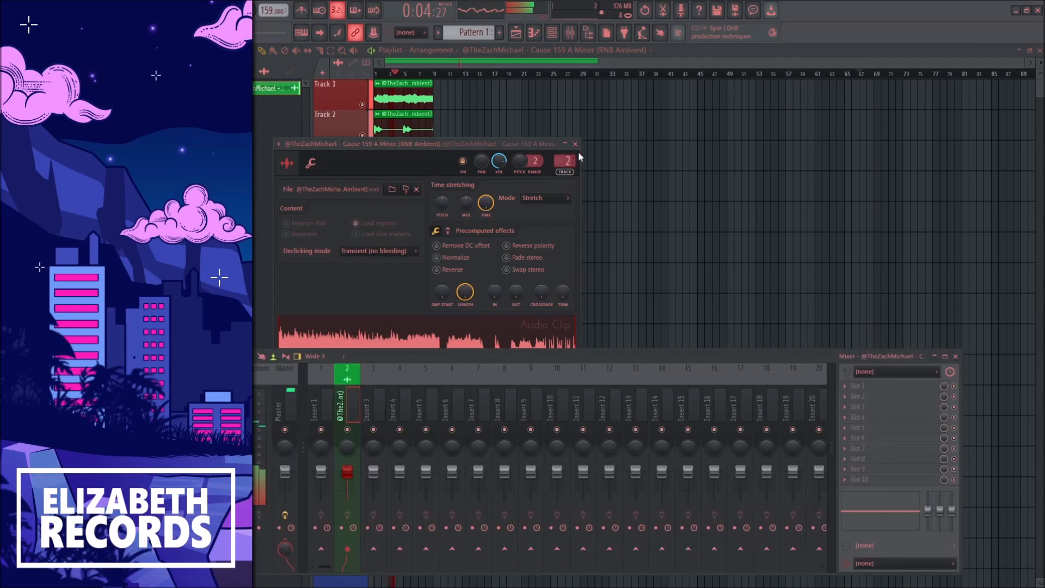
pyautogui.click(575, 144)
pyautogui.press('F9')
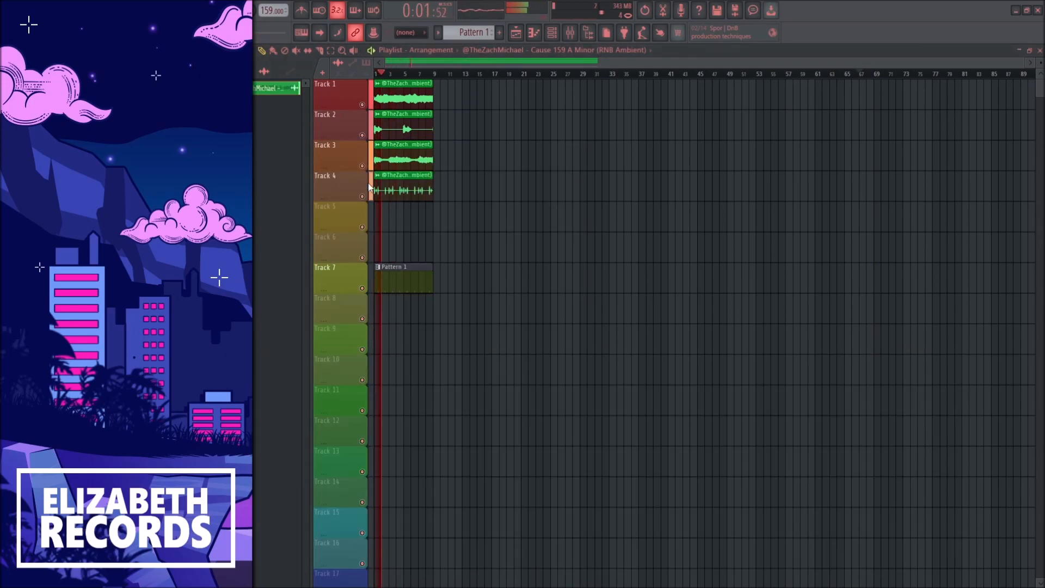
# Step: Mute playlist Tracks 2 and 4, bring up the mixer and stop playback
pyautogui.click(362, 196)
pyautogui.click(362, 135)
pyautogui.click(574, 36)
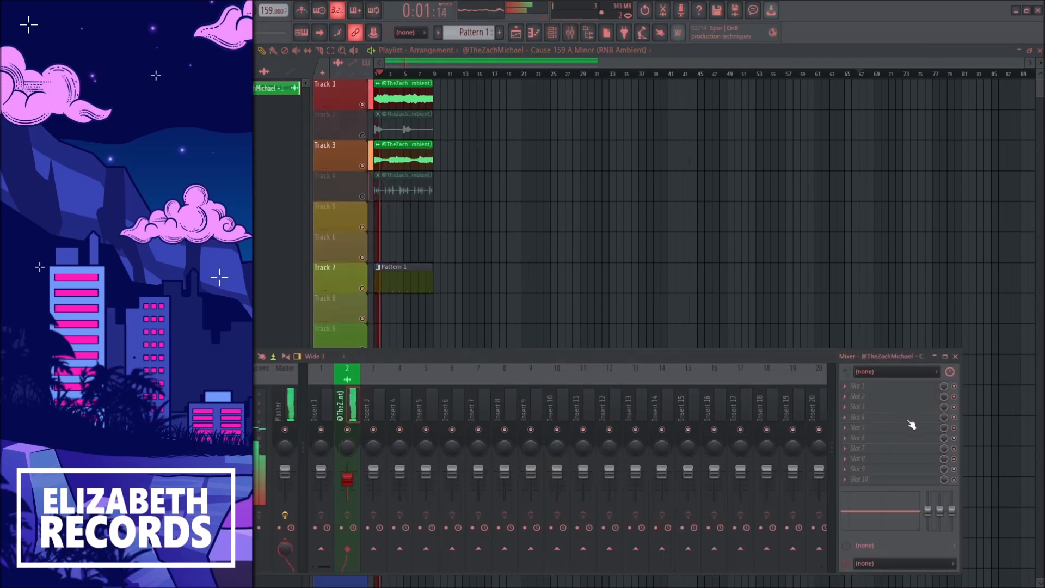
pyautogui.press('space')
# Step: Load Melodyne in slot 5 of the sample's mixer insert, dismiss its welcome window and play the sample to capture its notes
pyautogui.click(911, 426)
pyautogui.click(723, 241)
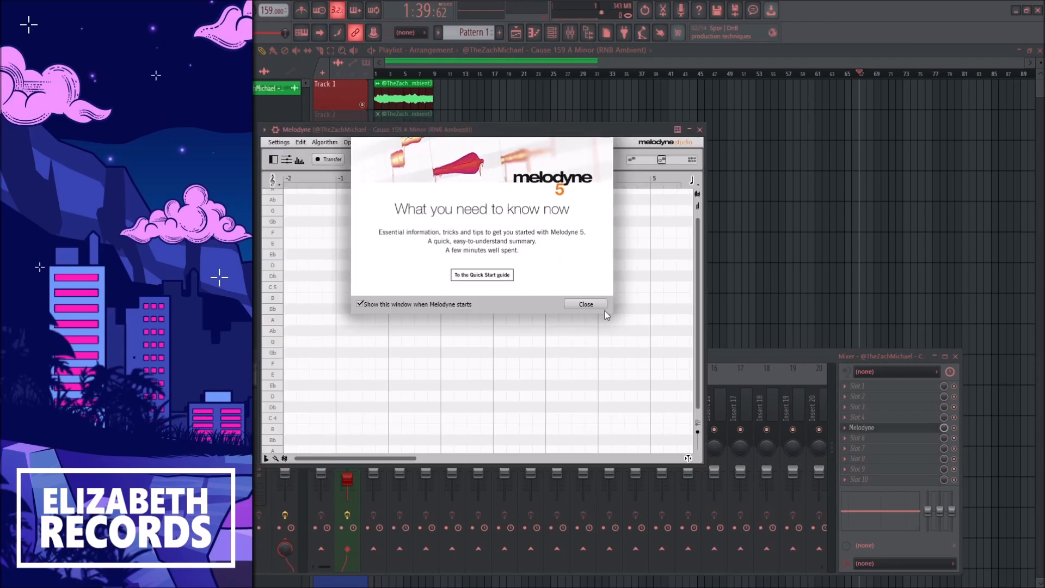
pyautogui.click(598, 306)
pyautogui.press('space')
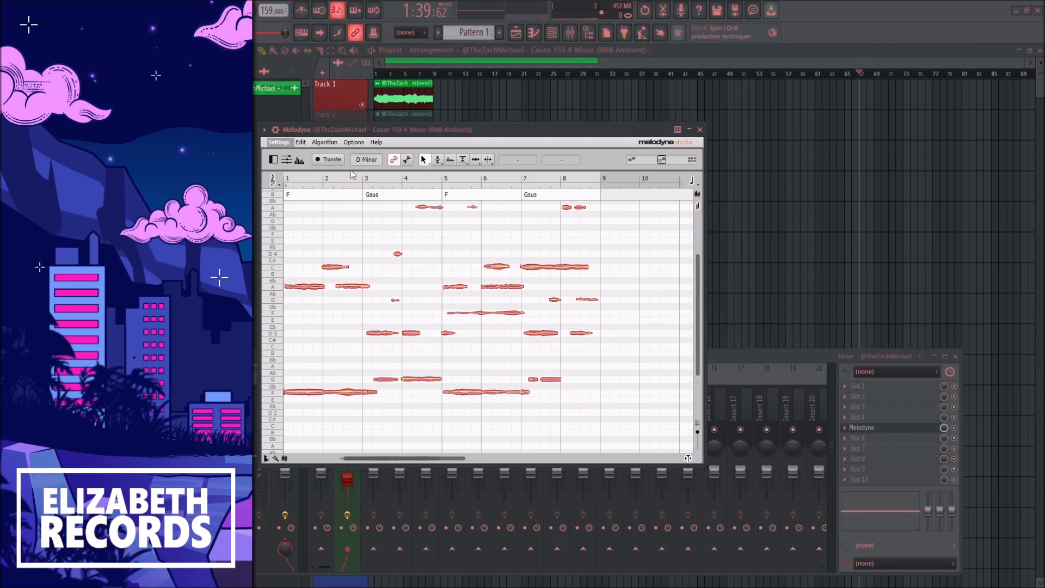
# Step: Bring the notes extracted with Melodyne into the SCALE channel's piano roll
pyautogui.press('Escape')
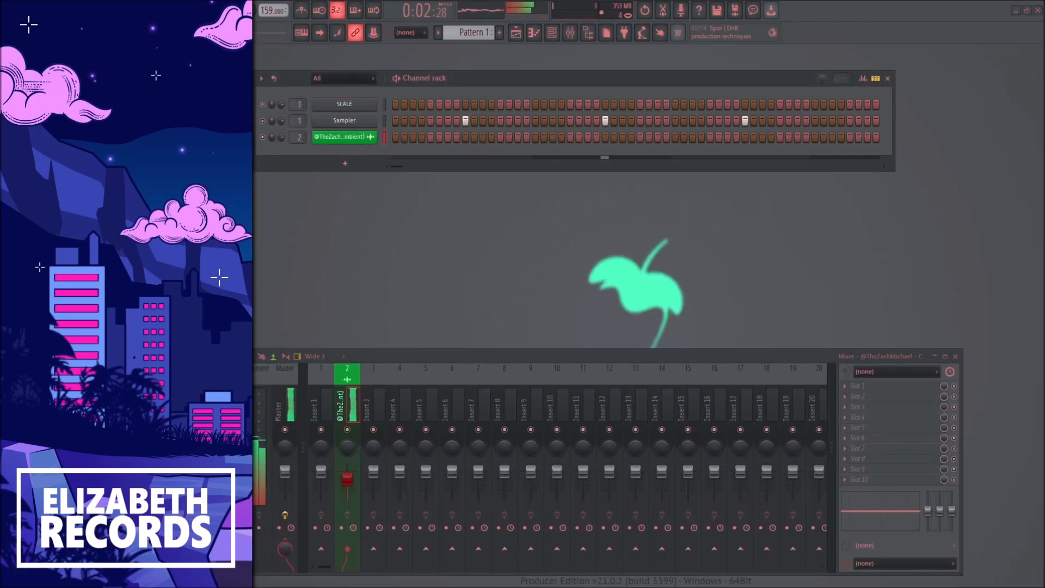
pyautogui.click(400, 102)
pyautogui.scroll(-3, 400, 102)
pyautogui.scroll(-6, 403, 105)
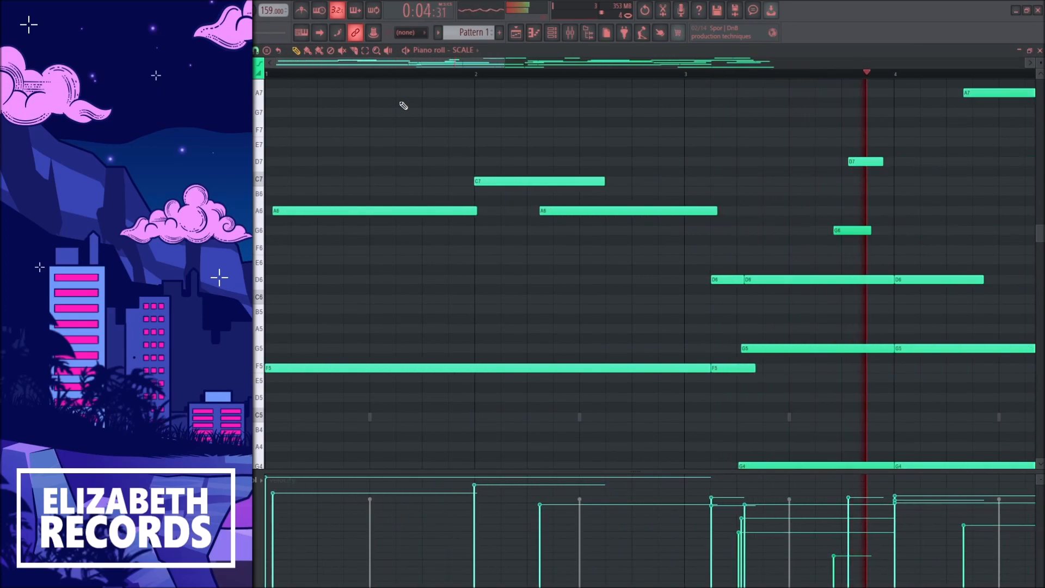
pyautogui.scroll(-2, 511, 220)
pyautogui.scroll(-5, 510, 221)
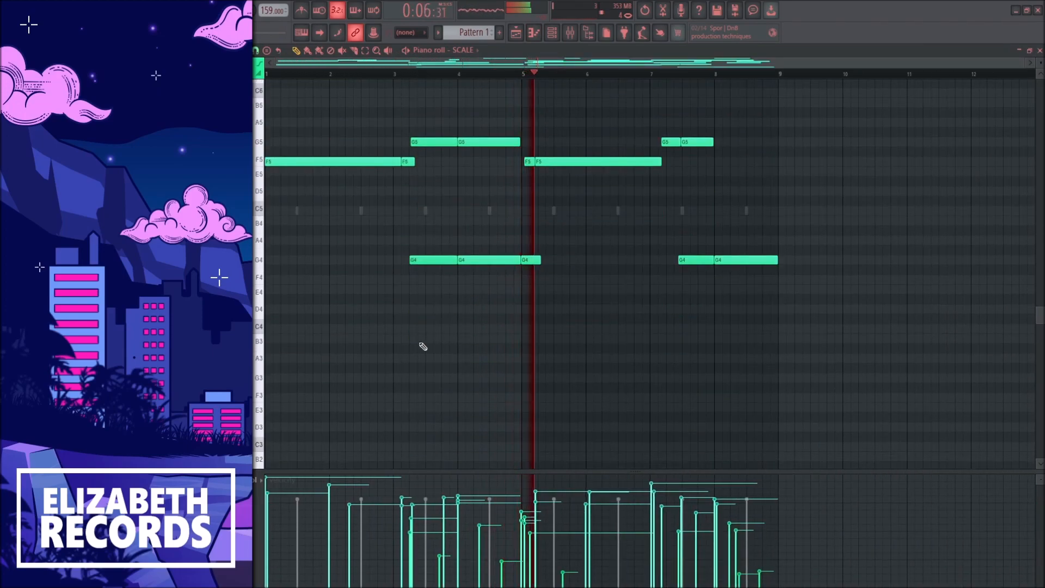
# Step: Add one sustained A3 note beneath the imported chords, spanning almost eight bars from bar 1
pyautogui.moveTo(703, 398); pyautogui.dragTo(750, 397)
pyautogui.moveTo(751, 358); pyautogui.dragTo(761, 357)
pyautogui.press('Escape')
# Step: Lower the sample's pitch in its time stretching settings
pyautogui.click(361, 138)
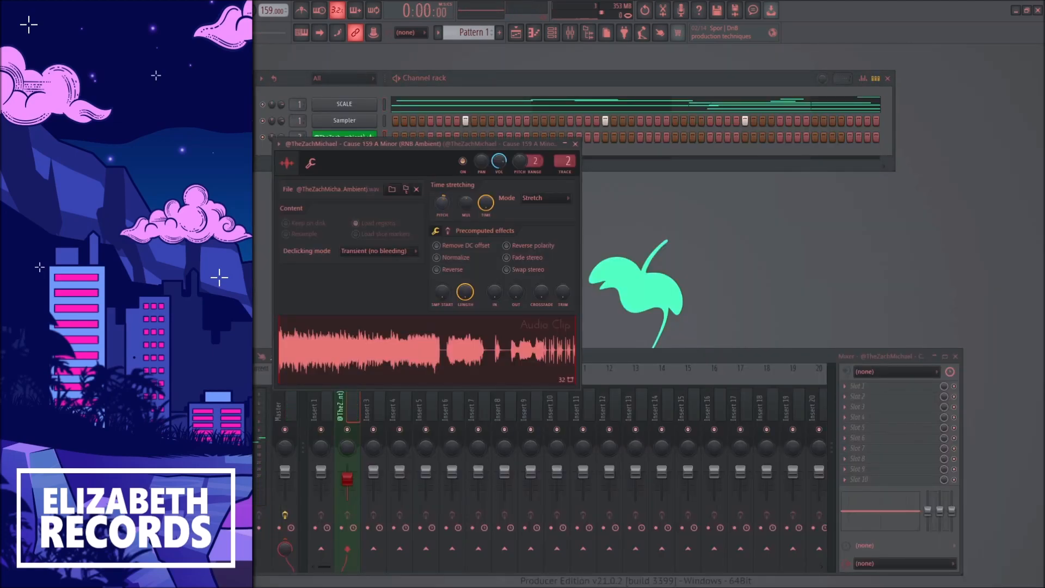
pyautogui.press('space')
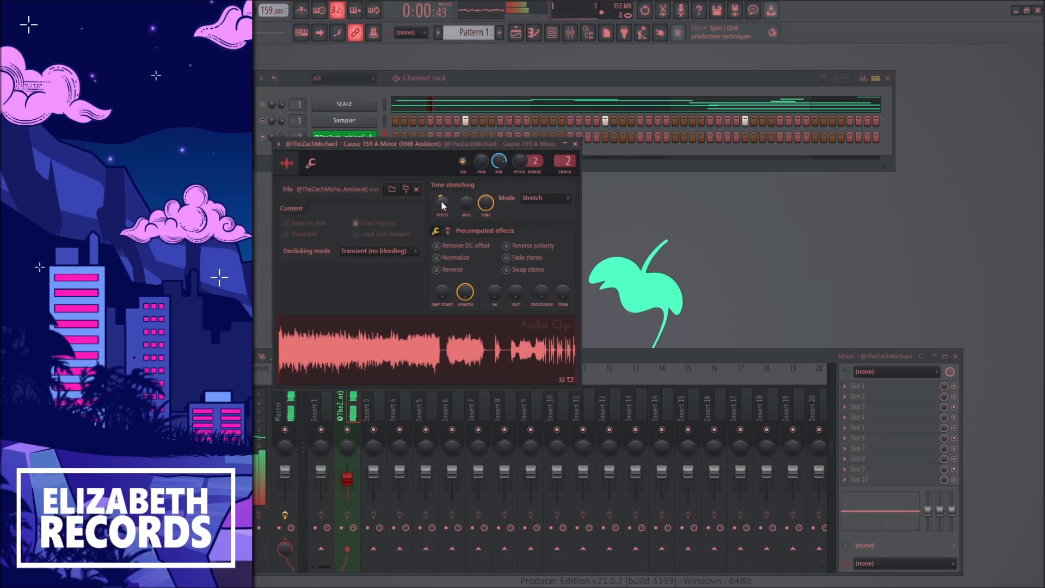
pyautogui.press('Escape')
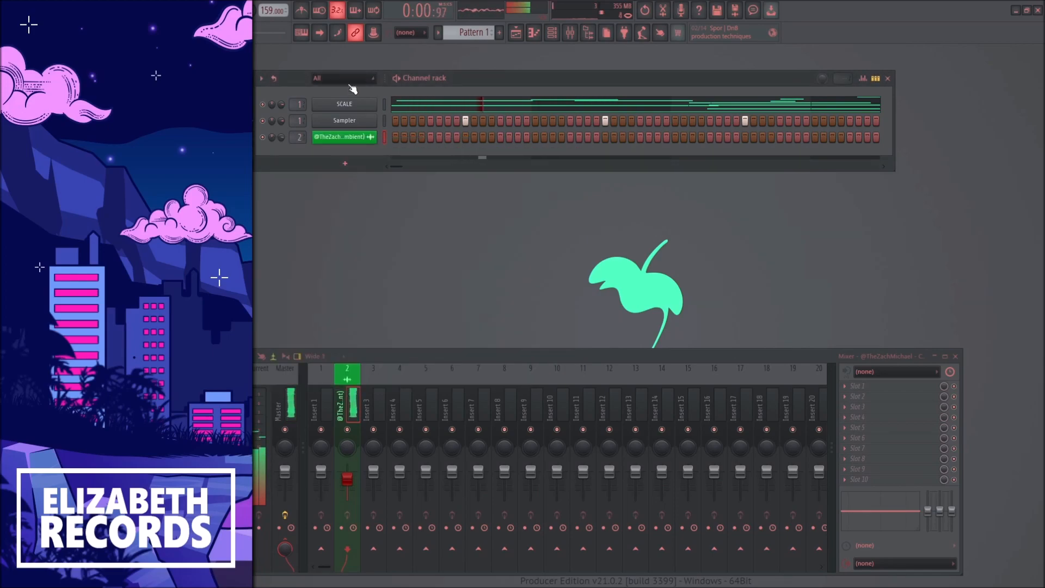
# Step: Transpose all notes in the SCALE channel down three semitones
pyautogui.click(425, 108)
pyautogui.scroll(3, 428, 112)
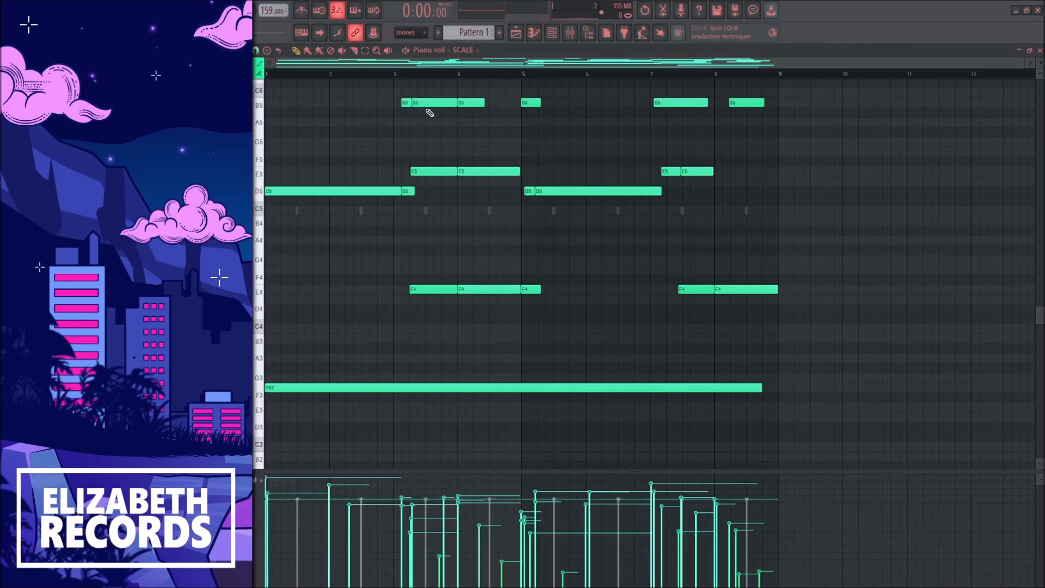
pyautogui.press('Escape')
# Step: Review the sample's time stretching settings and set the project tempo to 141 BPM
pyautogui.click(351, 137)
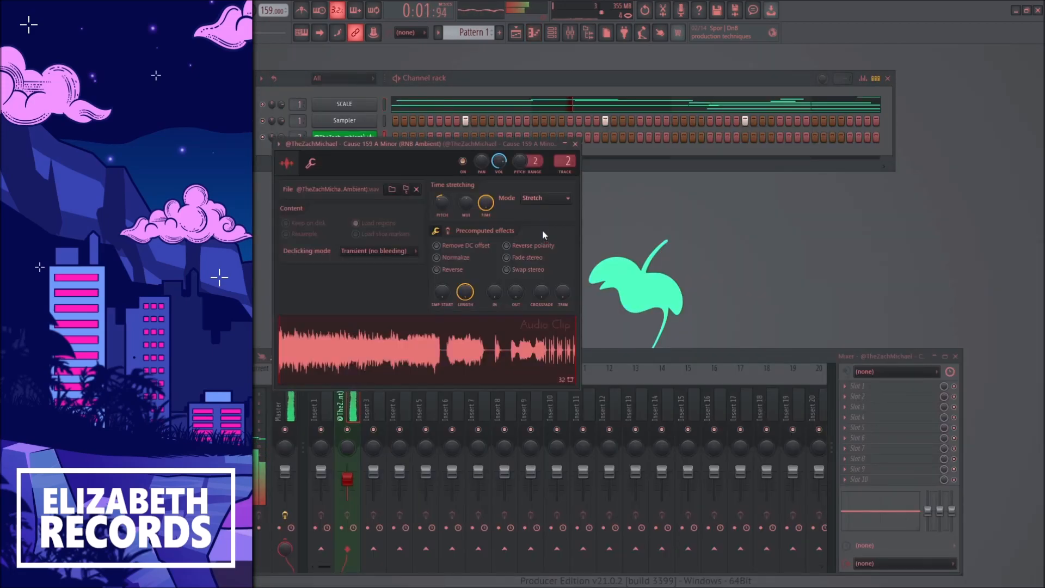
pyautogui.press('Escape')
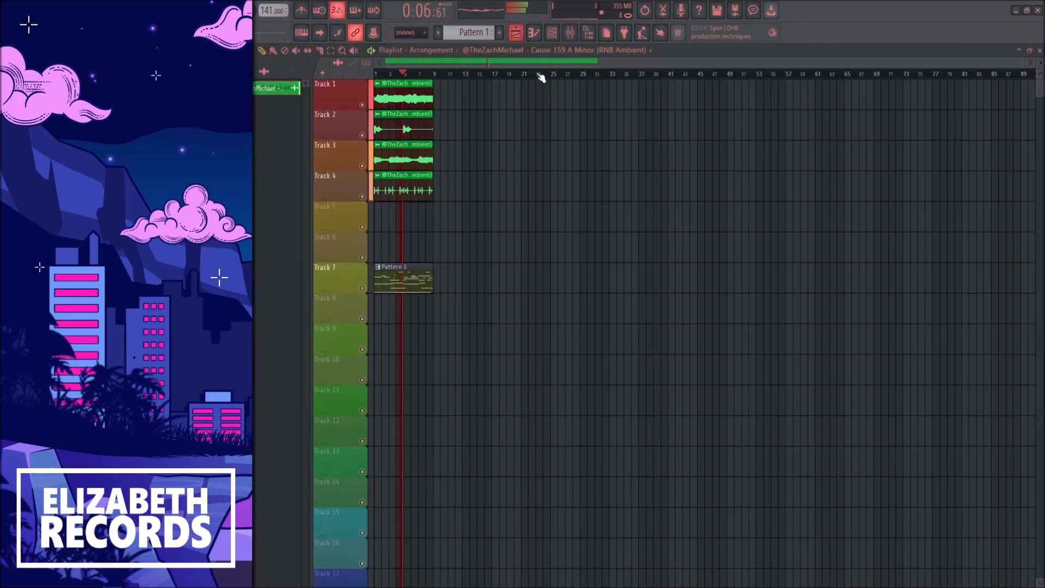
# Step: Repeat the Track 1 and Track 2 sample clips from bar 9 in the playlist
pyautogui.press('F5')
pyautogui.click(438, 98)
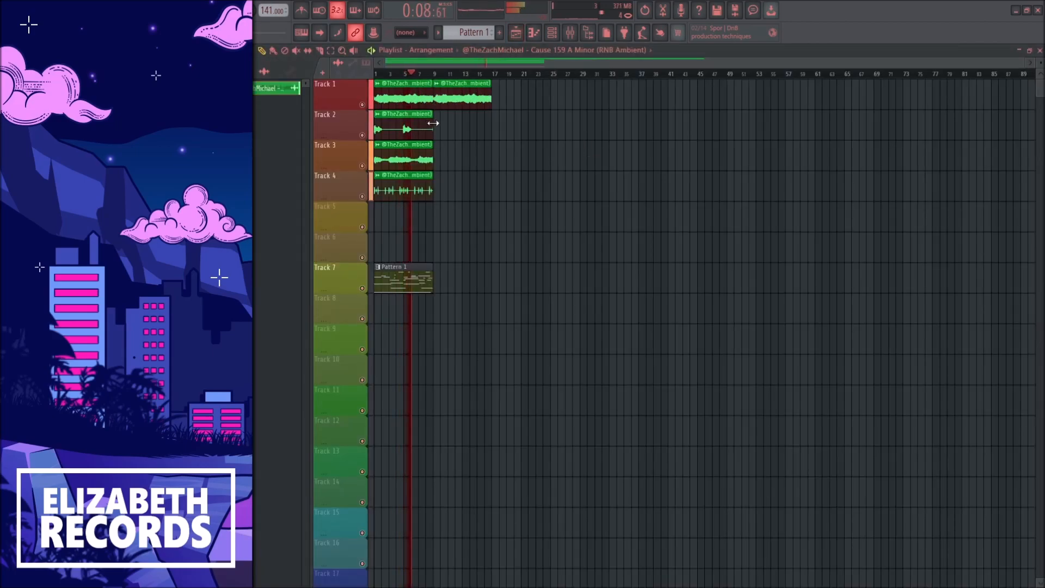
pyautogui.click(438, 128)
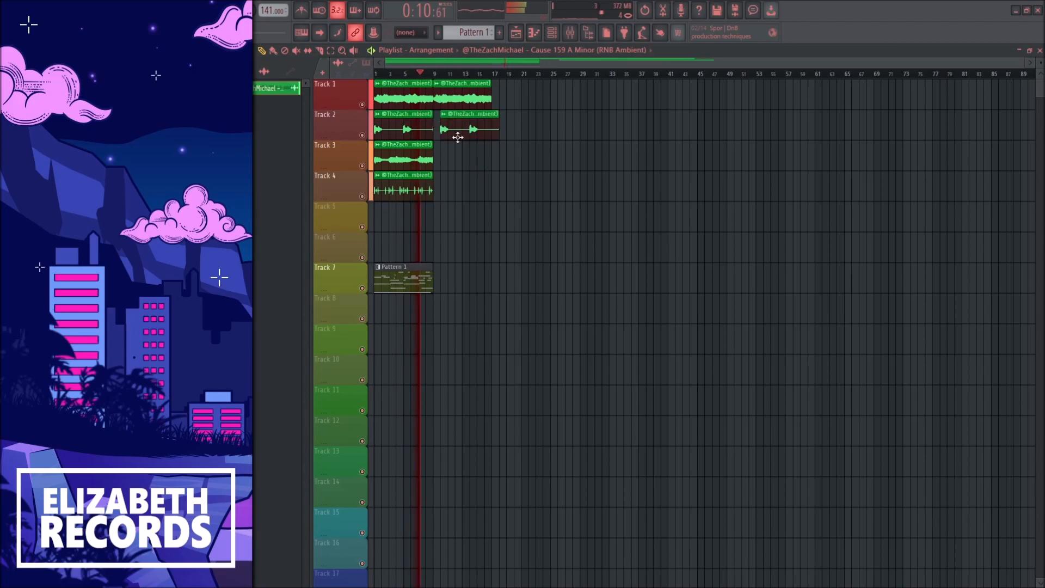
# Step: Move the Pattern 1 clip from Track 7 to Track 6 and place a second copy directly after it
pyautogui.moveTo(423, 272); pyautogui.dragTo(423, 241)
pyautogui.click(443, 246)
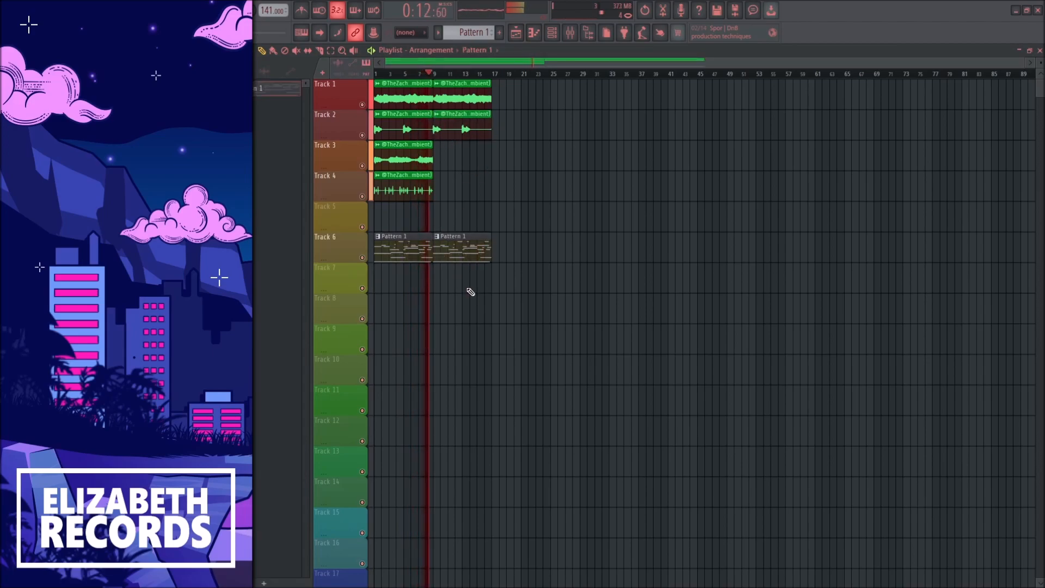
# Step: Replace the Sampler channel's sound with the Heart Snap sample
pyautogui.press('F5')
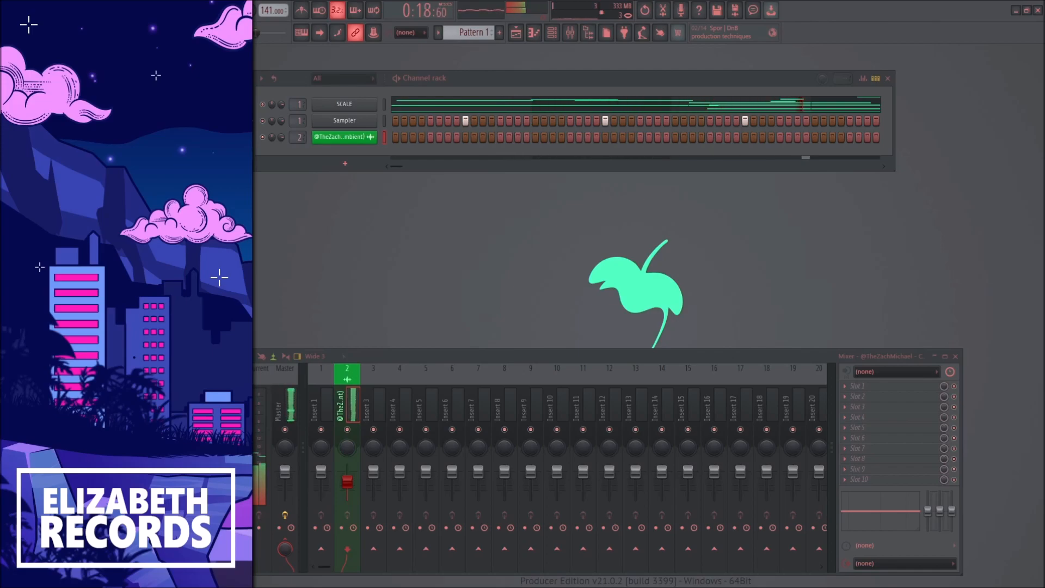
pyautogui.moveTo(362, 119); pyautogui.dragTo(361, 120)
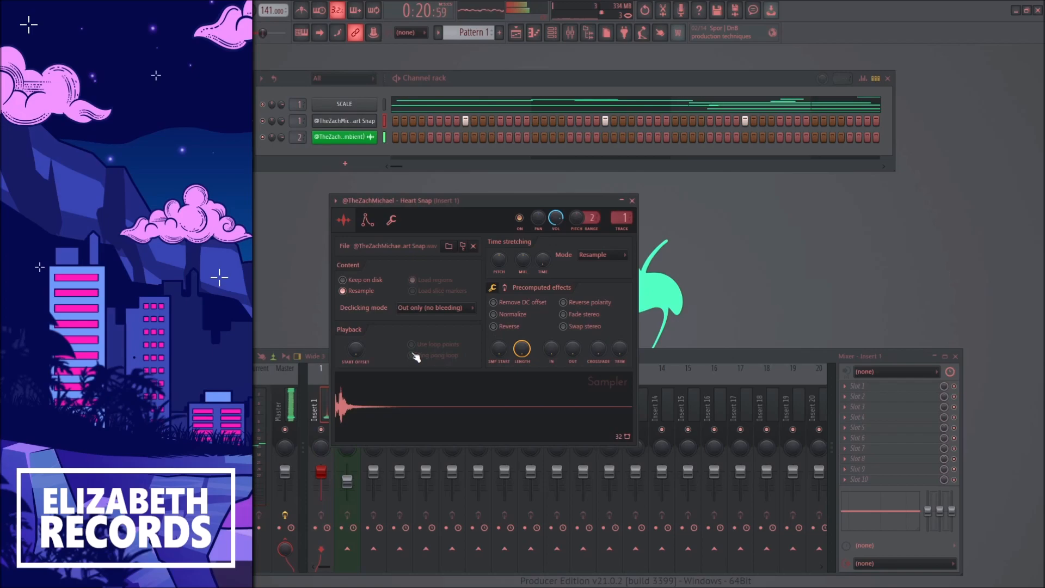
pyautogui.press('Escape')
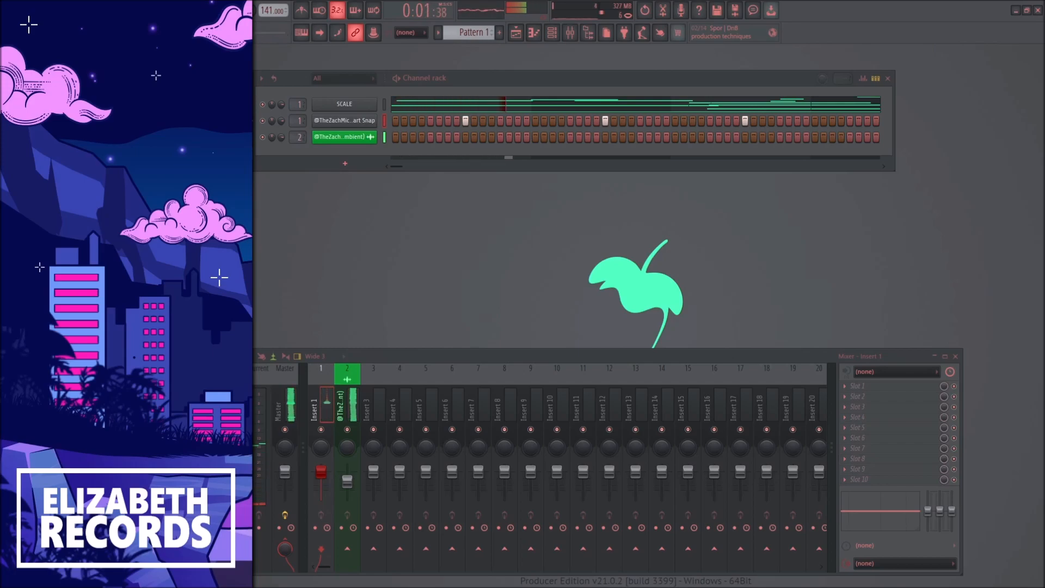
# Step: Add Runner Snap as a new channel on mixer insert 3 with the same hits as Heart Snap, and lower its fader slightly
pyautogui.moveTo(351, 174); pyautogui.dragTo(354, 164)
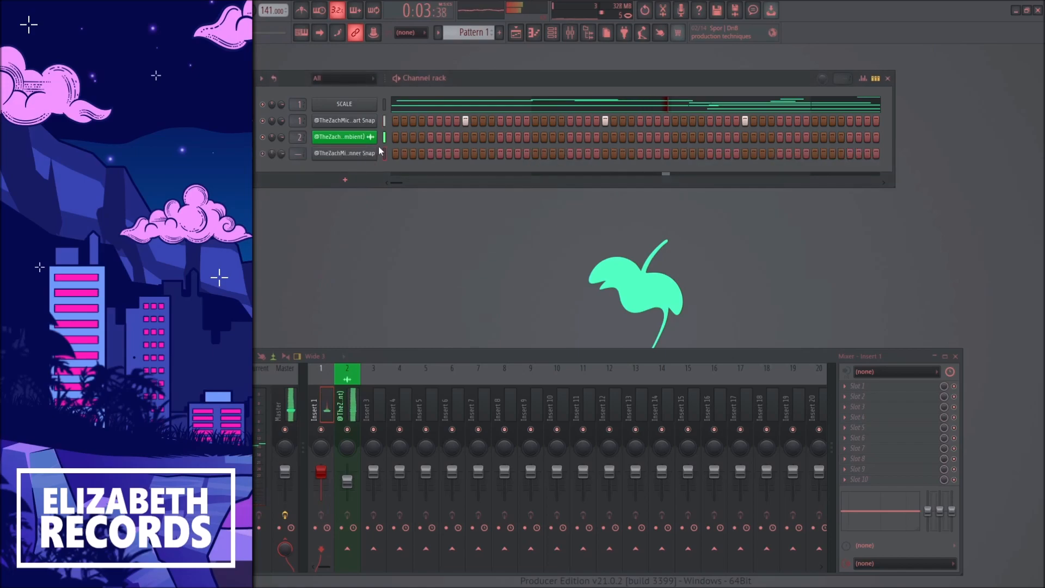
pyautogui.click(344, 154)
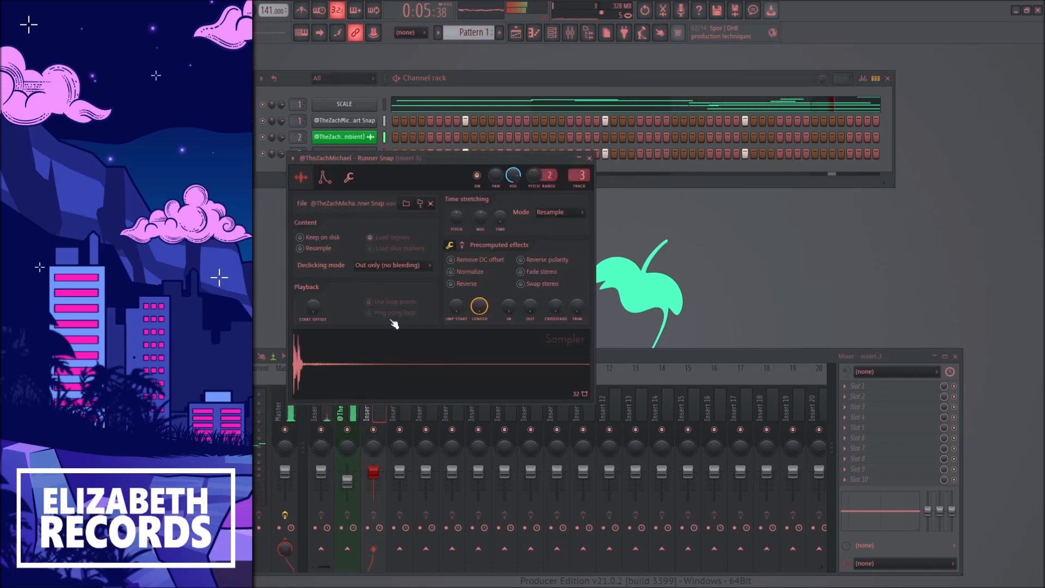
pyautogui.press('Escape')
pyautogui.moveTo(374, 472); pyautogui.dragTo(373, 476)
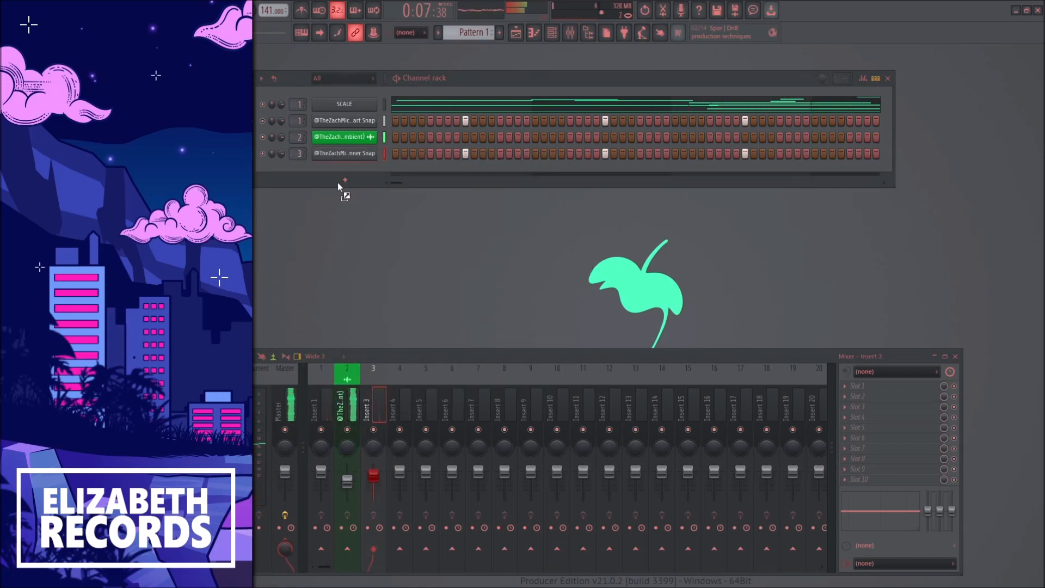
# Step: Add a third snap sample as a new channel on mixer insert 4 and paste the snap pattern into it
pyautogui.moveTo(338, 183); pyautogui.dragTo(340, 183)
pyautogui.press('Escape')
pyautogui.click(384, 170)
pyautogui.hotkey('ctrl', 'v')
# Step: Shift notes upward in the third snap's piano roll and lower mixer insert 4's fader slightly
pyautogui.press('F7')
pyautogui.hotkey('shift', 'Up')
pyautogui.press('F7')
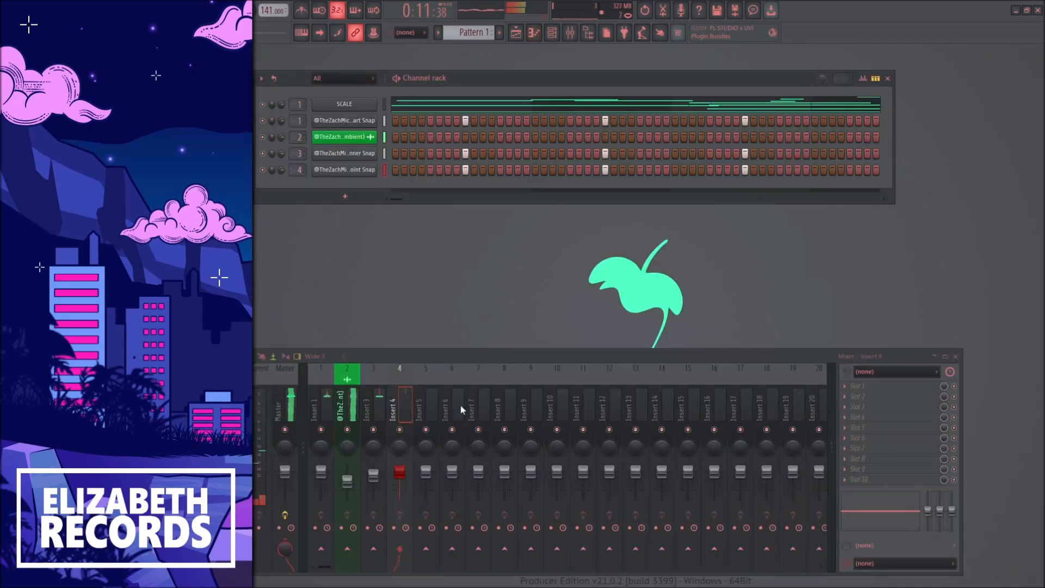
pyautogui.click(365, 172)
pyautogui.press('Escape')
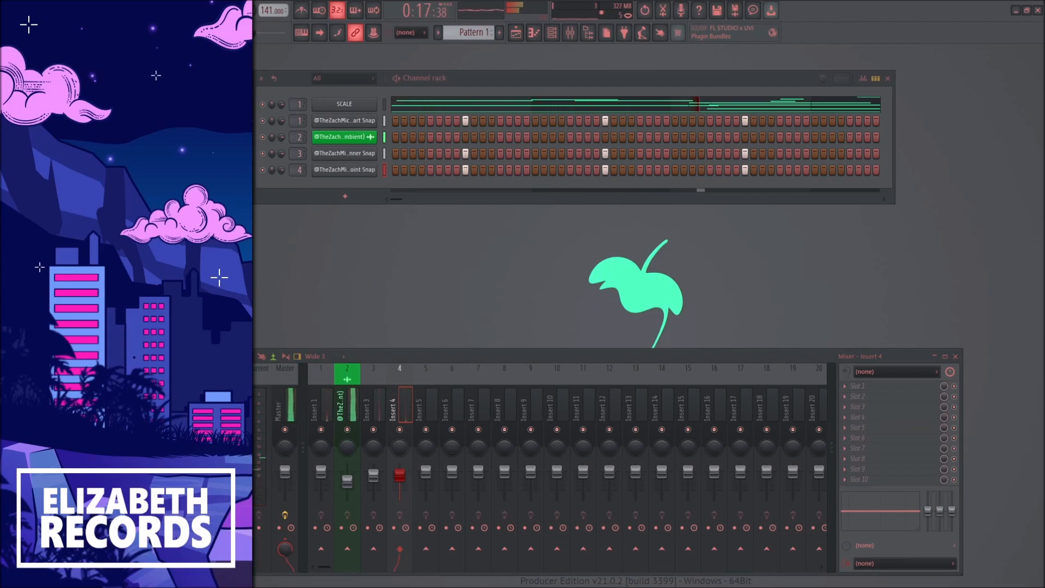
# Step: Add the Aunt Kick sample as a new channel on mixer insert 5 and check its sampler settings
pyautogui.moveTo(206, 304); pyautogui.dragTo(298, 175)
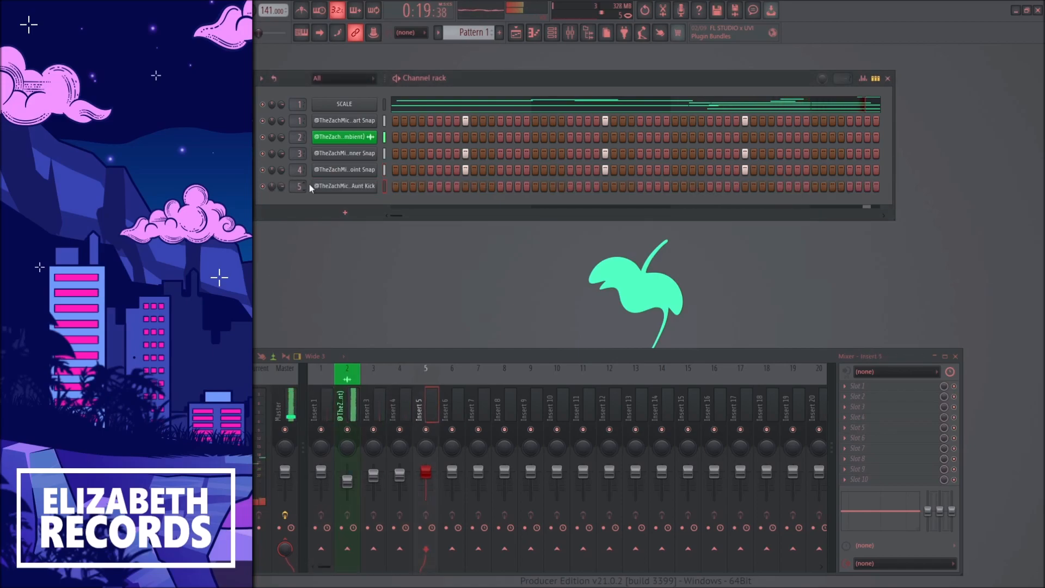
pyautogui.click(344, 186)
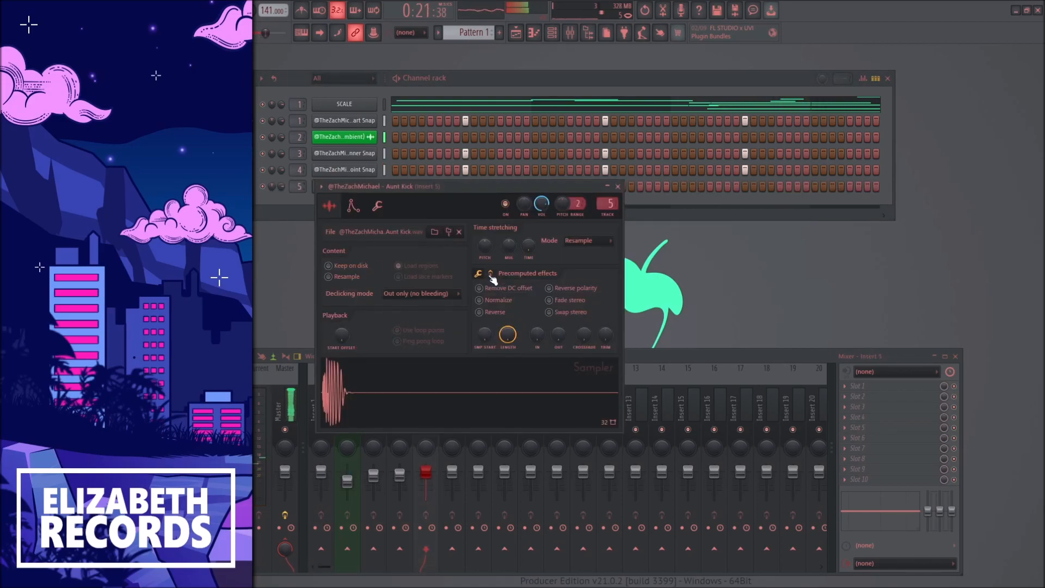
pyautogui.press('Escape')
# Step: Place Aunt Kick hits at the start of bar 1, across bar 3 and at bar 4, and duplicate the four-bar pattern into bars 5–8
pyautogui.click(398, 186)
pyautogui.press('F7')
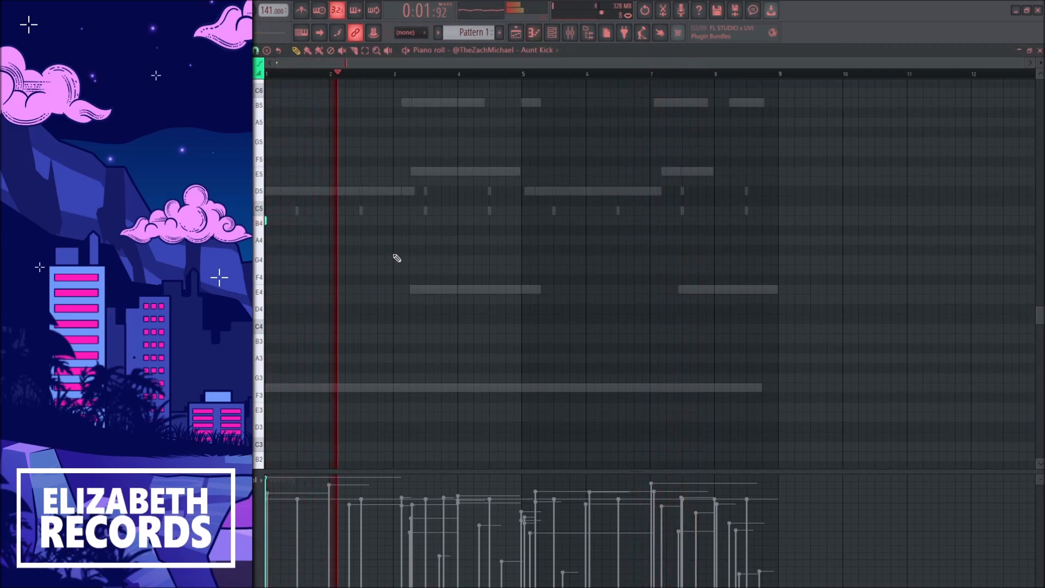
pyautogui.click(409, 221)
pyautogui.click(433, 220)
pyautogui.click(458, 221)
pyautogui.moveTo(521, 76); pyautogui.dragTo(272, 76)
pyautogui.hotkey('ctrl', 'b')
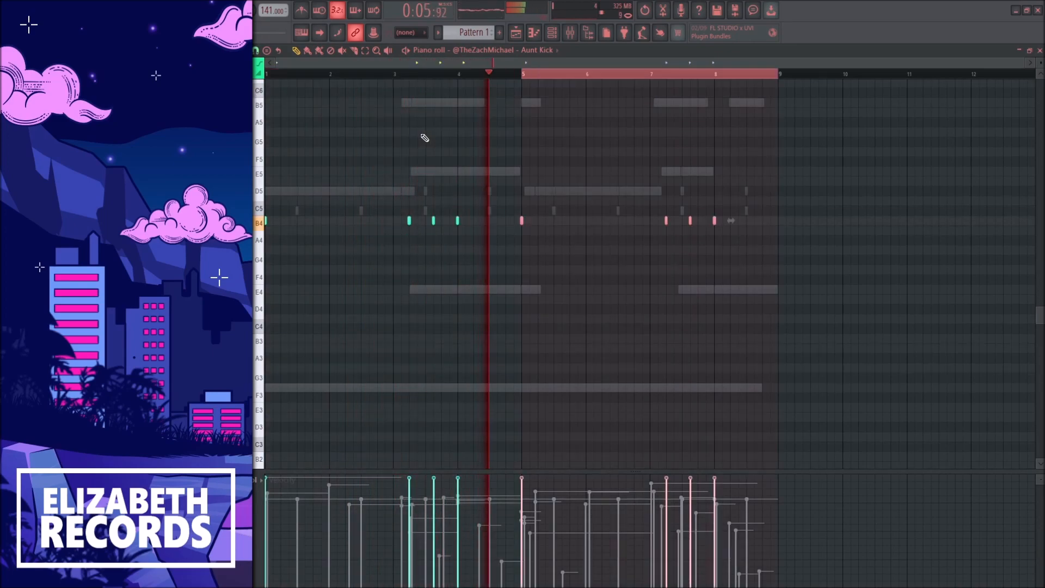
pyautogui.press('Escape')
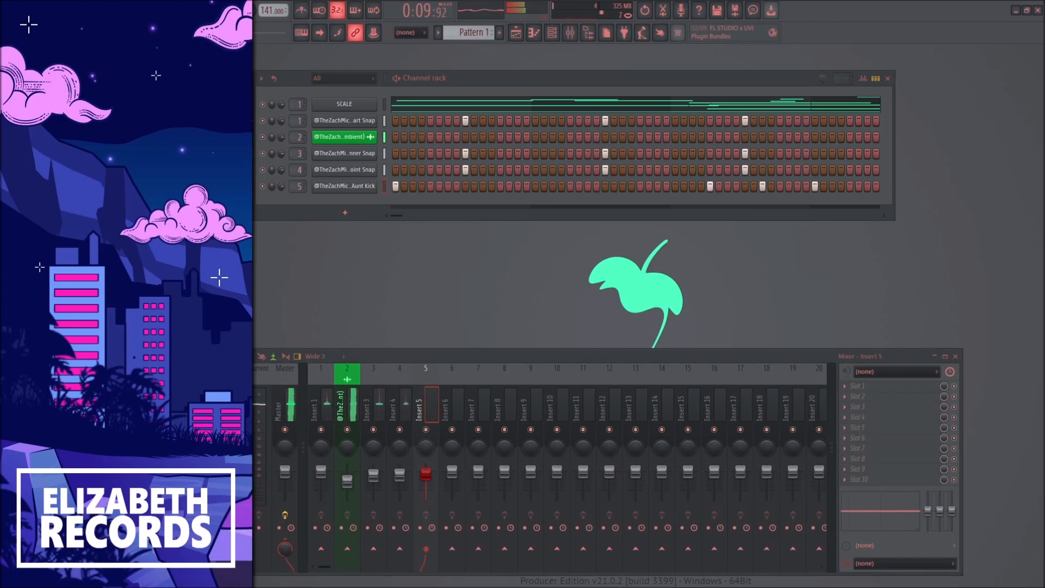
# Step: Add the Evil Monster HiHat sample as a new channel on mixer insert 6 and fill a hit on every eighth step
pyautogui.moveTo(164, 187); pyautogui.dragTo(317, 203)
pyautogui.click(317, 204)
pyautogui.click(344, 203)
pyautogui.click(533, 269)
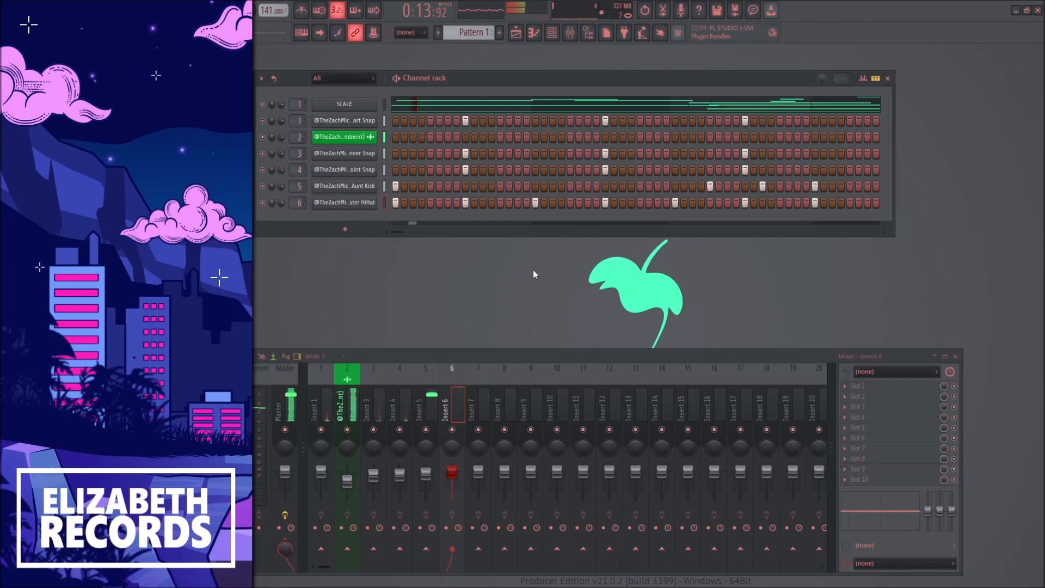
# Step: Add an extra hi-hat hit at step 13, delete the notes after the first two bars, and repeat that pattern three times through bar 8
pyautogui.click(503, 204)
pyautogui.press('F7')
pyautogui.moveTo(847, 274); pyautogui.dragTo(396, 145)
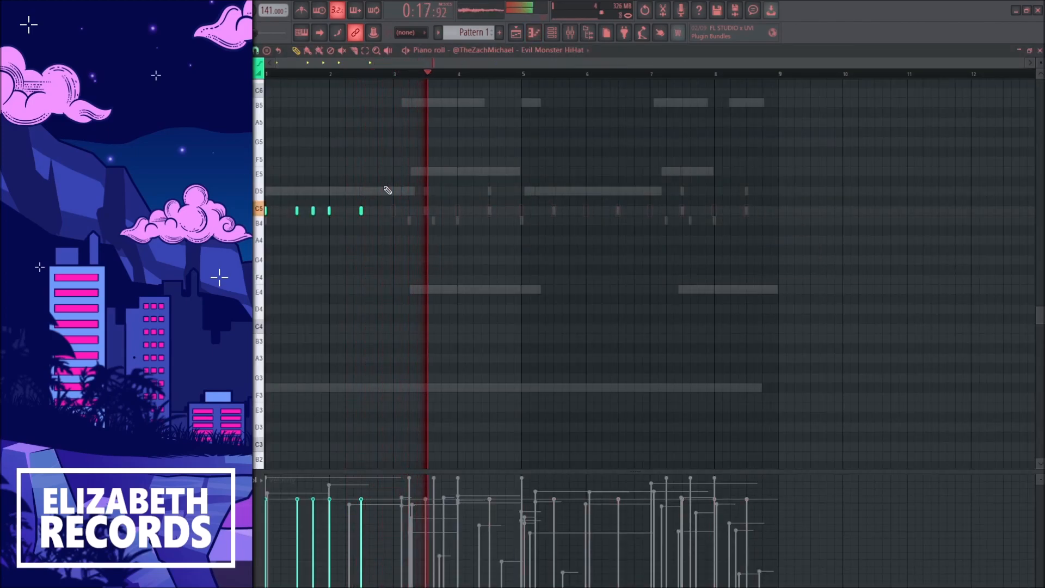
pyautogui.press('Delete')
pyautogui.hotkey('ctrl', 'b')
pyautogui.hotkey('ctrl', 'b')
pyautogui.hotkey('ctrl', 'b')
pyautogui.press('F7')
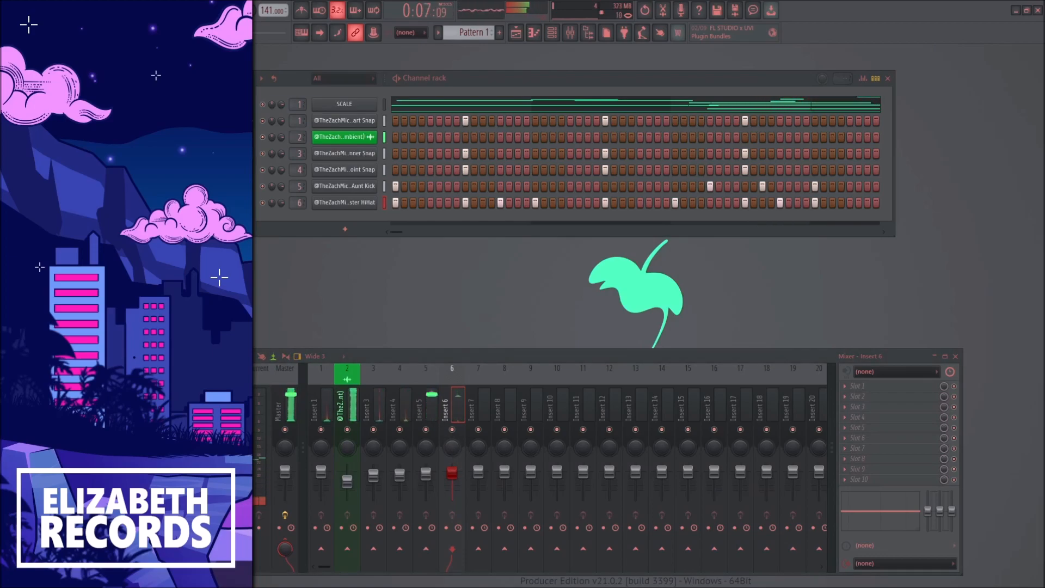
# Step: Add the Ohio OpenHat sample as a new channel on mixer insert 7 with one C5 note stretched across all eight bars
pyautogui.moveTo(306, 228); pyautogui.dragTo(298, 210)
pyautogui.click(344, 219)
pyautogui.press('Escape')
pyautogui.click(396, 220)
pyautogui.press('F7')
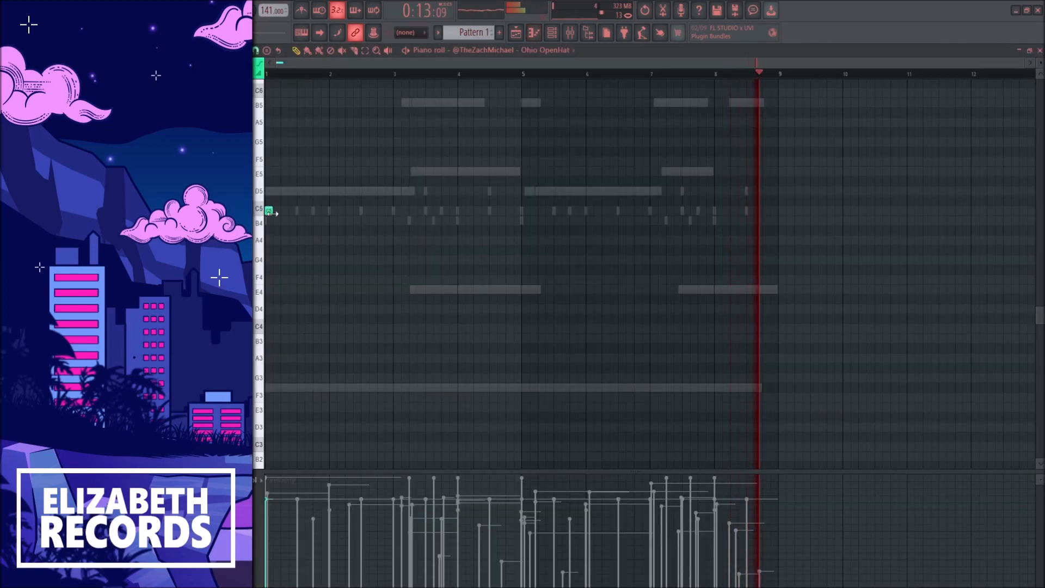
pyautogui.moveTo(269, 211); pyautogui.dragTo(781, 230)
pyautogui.press('F7')
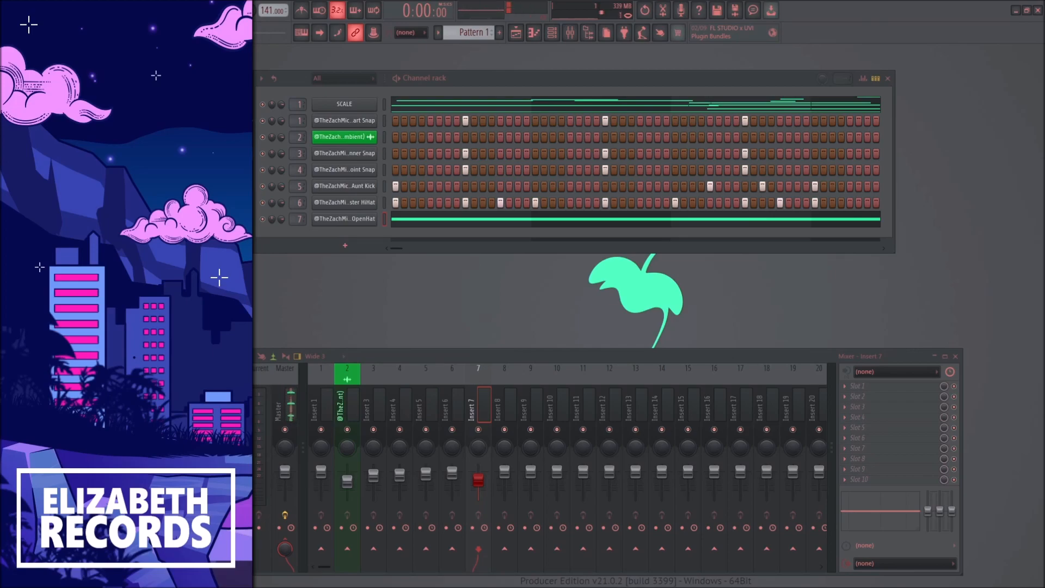
# Step: Add the Fool Perc sample as a new channel on mixer insert 8 with a hit at step 5, duplicated into bars 5–8
pyautogui.moveTo(351, 246); pyautogui.dragTo(353, 248)
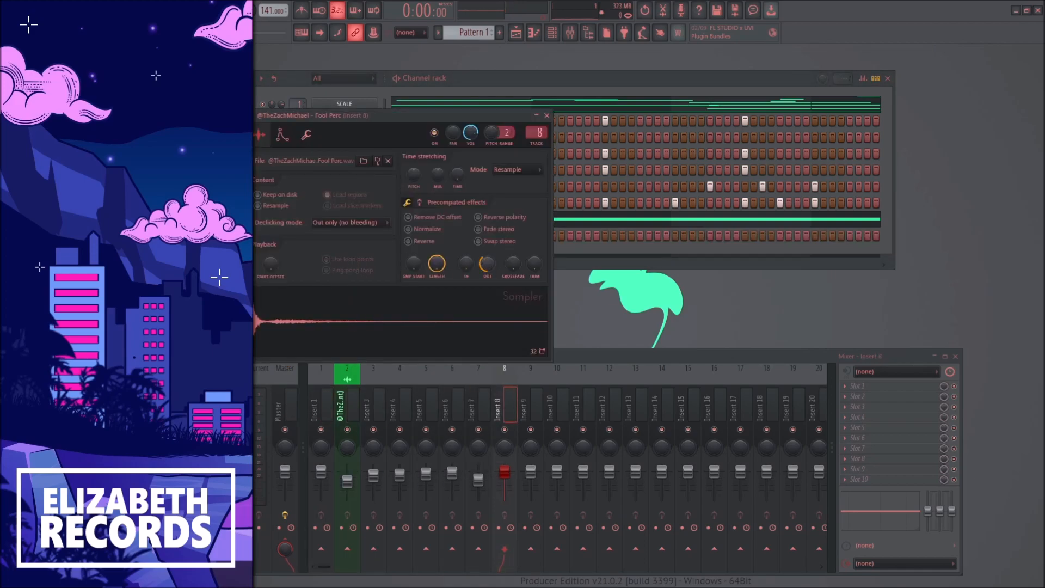
pyautogui.press('Escape')
pyautogui.press('space')
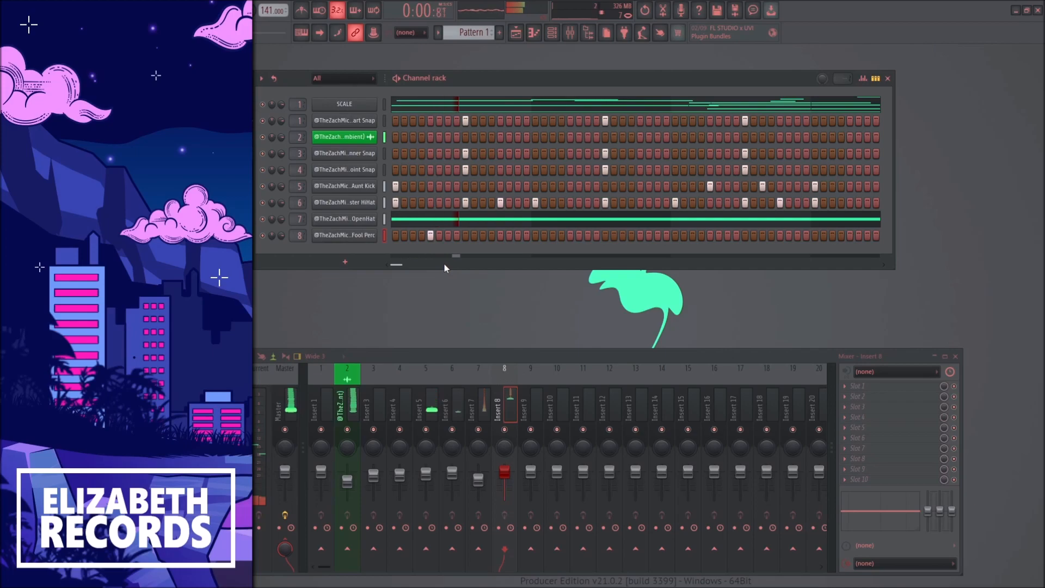
pyautogui.rightClick(360, 235)
pyautogui.click(377, 241)
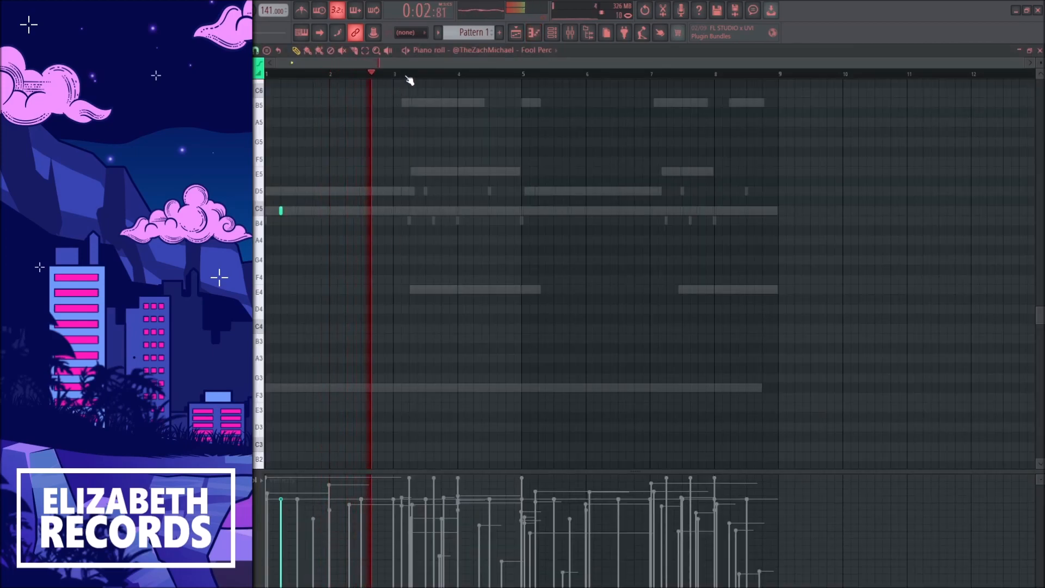
pyautogui.moveTo(522, 75); pyautogui.dragTo(266, 75)
pyautogui.hotkey('ctrl', 'b')
pyautogui.press('space')
pyautogui.press('Escape')
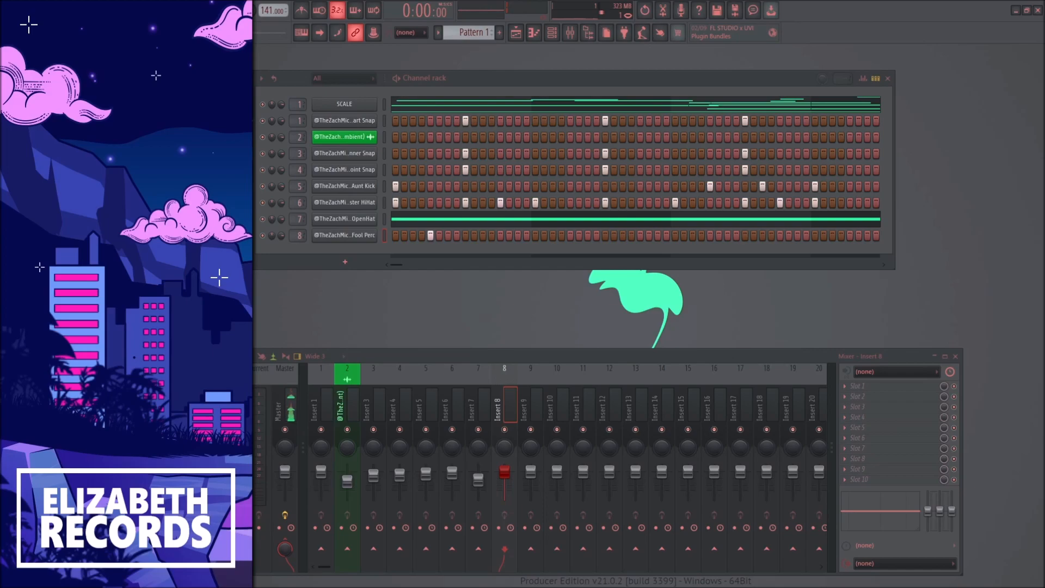
# Step: Add the Highlight Perc sample as a new channel on mixer insert 9 with C5 hits in bars 2 and 4, duplicated into bars 5–8
pyautogui.moveTo(313, 256); pyautogui.dragTo(310, 250)
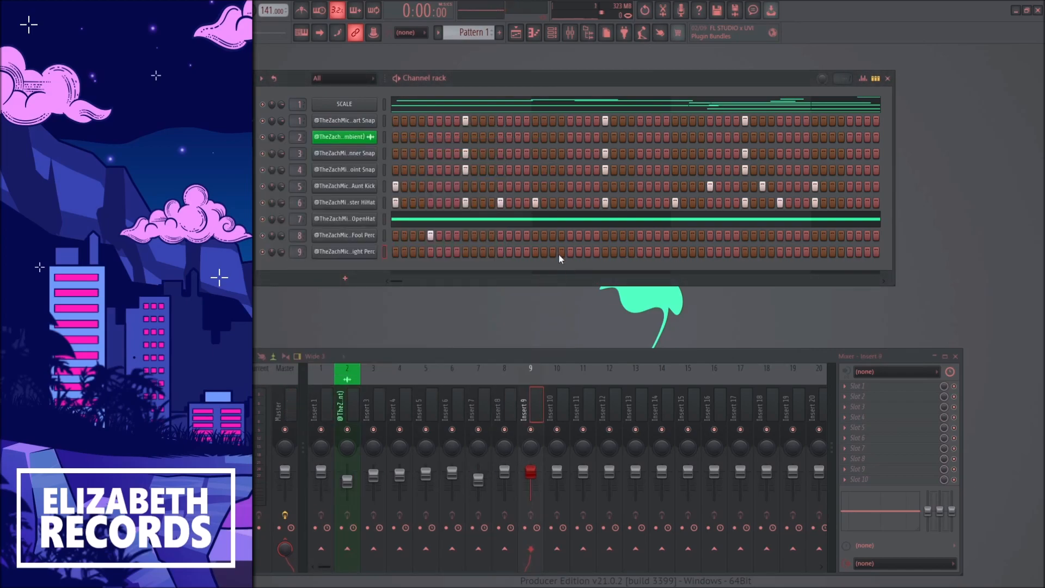
pyautogui.rightClick(364, 254)
pyautogui.click(403, 267)
pyautogui.press('space')
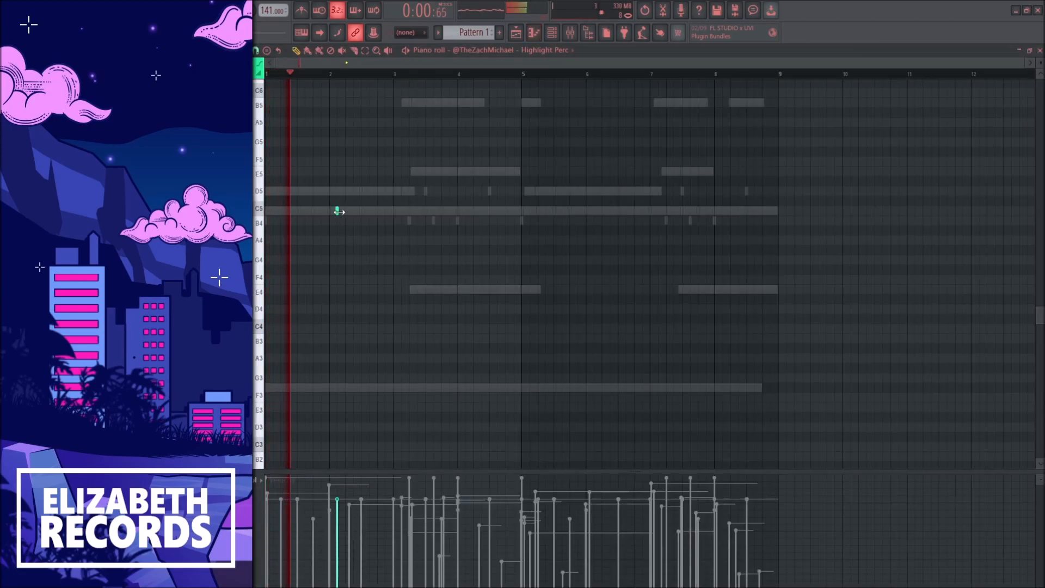
pyautogui.click(506, 210)
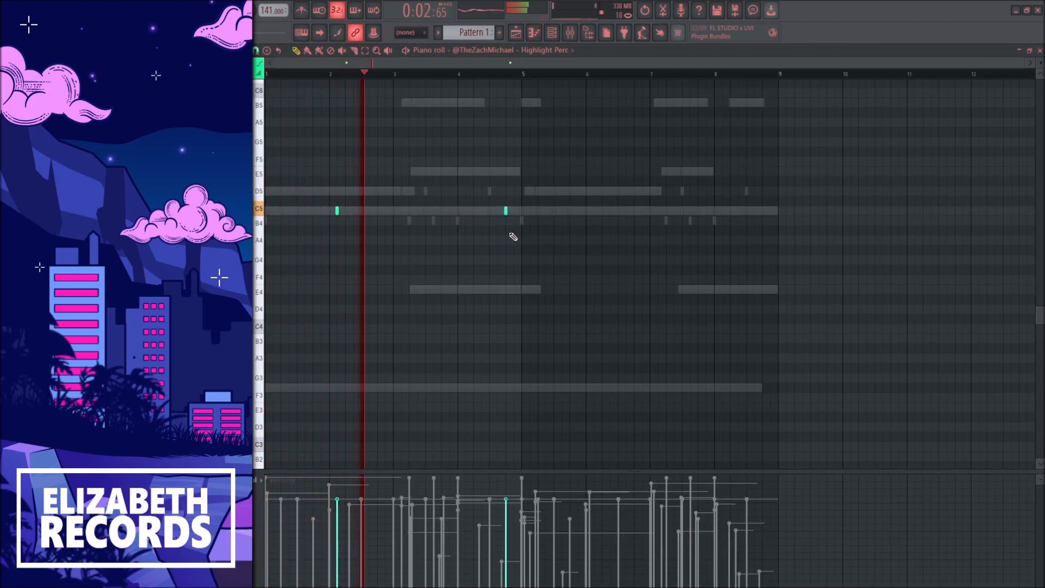
pyautogui.hotkey('ctrl', 'a')
pyautogui.hotkey('ctrl', 'b')
pyautogui.press('Escape')
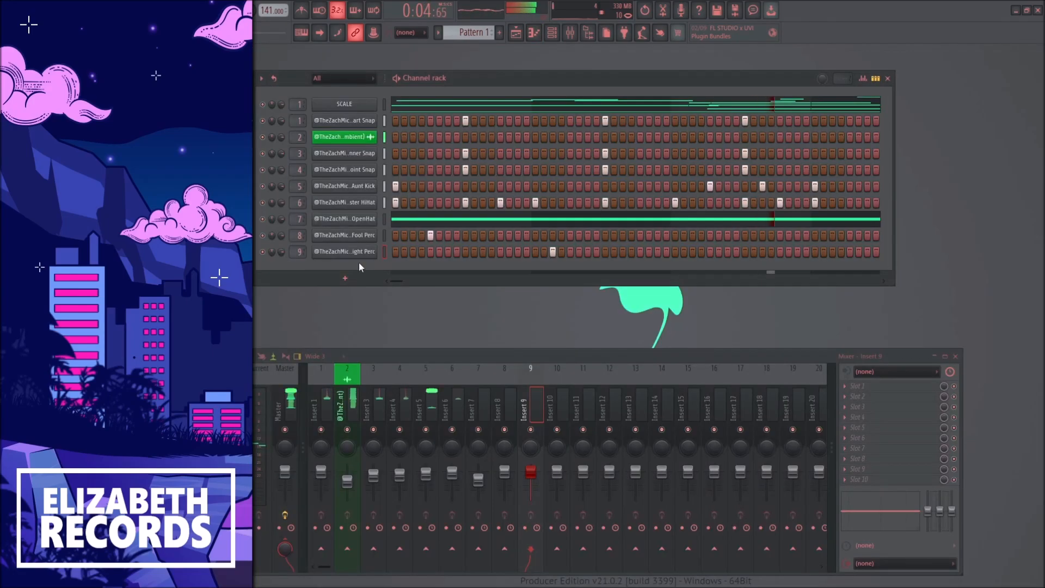
# Step: Check the Highlight Perc sampler settings and lower mixer insert 9's fader slightly
pyautogui.click(357, 256)
pyautogui.moveTo(502, 285); pyautogui.dragTo(502, 282)
pyautogui.press('Escape')
pyautogui.moveTo(537, 472); pyautogui.dragTo(539, 483)
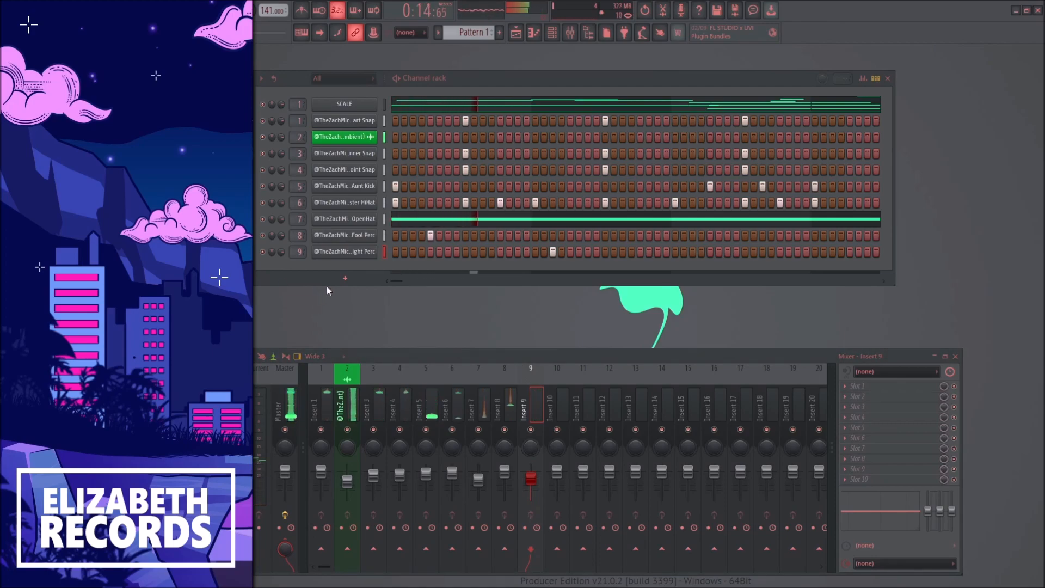
pyautogui.press('space')
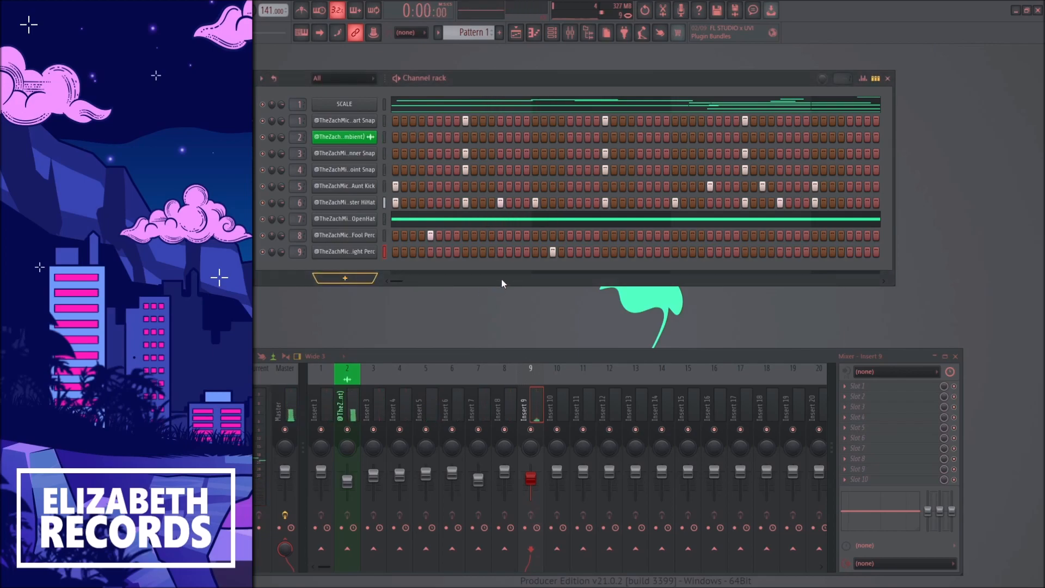
# Step: Add an Omnisphere channel, search its patches for "jabs" and load the Pad - Jabs patch
pyautogui.click(459, 187)
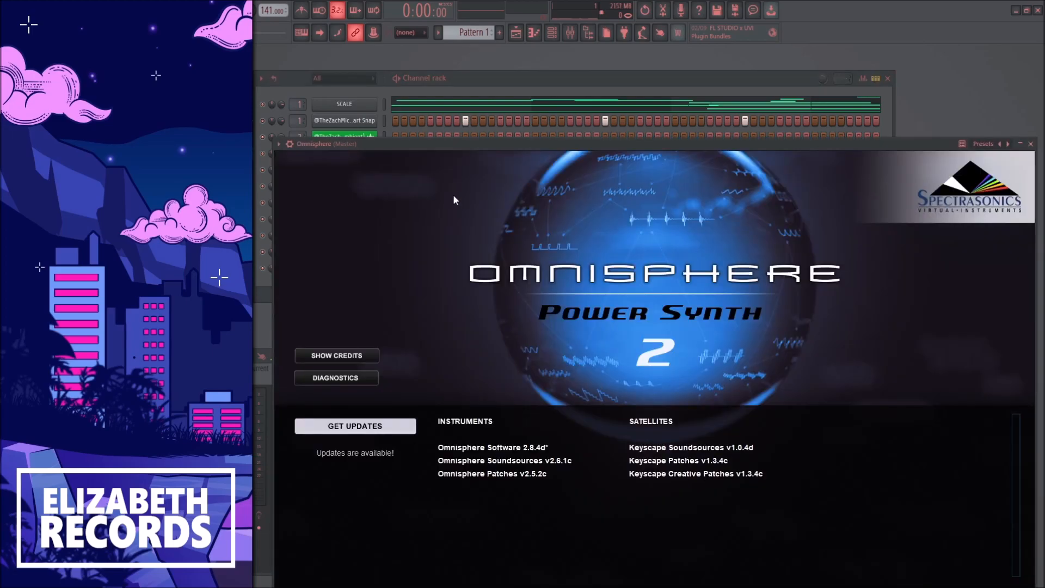
pyautogui.click(454, 199)
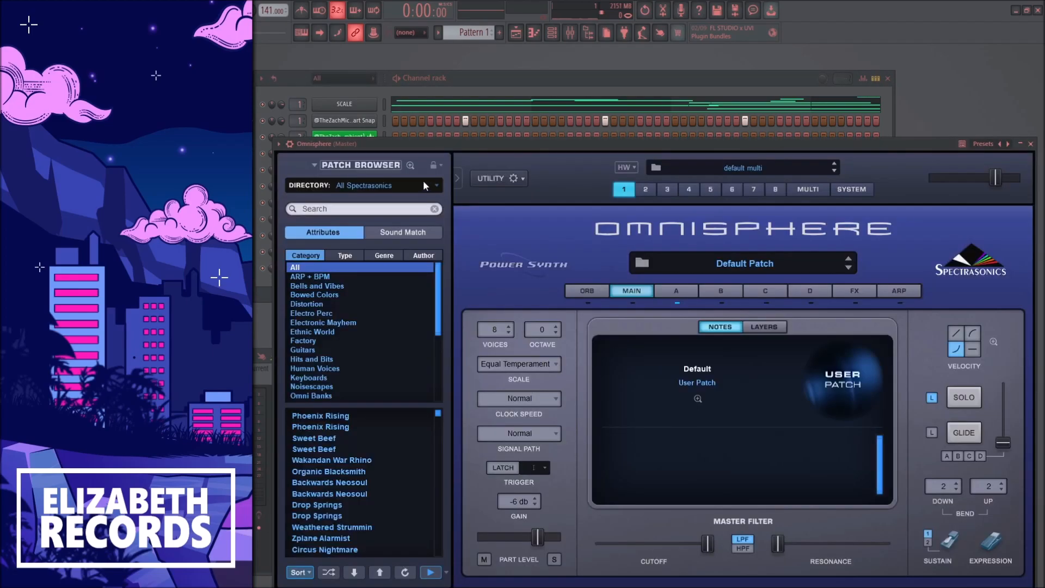
pyautogui.click(385, 209)
pyautogui.write('jabs')
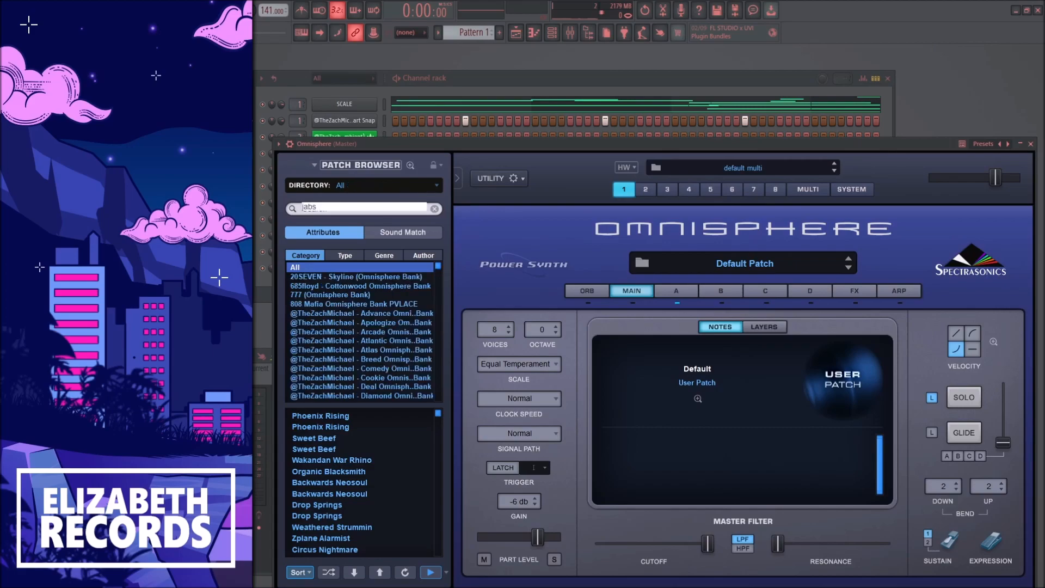
pyautogui.press('Return')
pyautogui.click(374, 415)
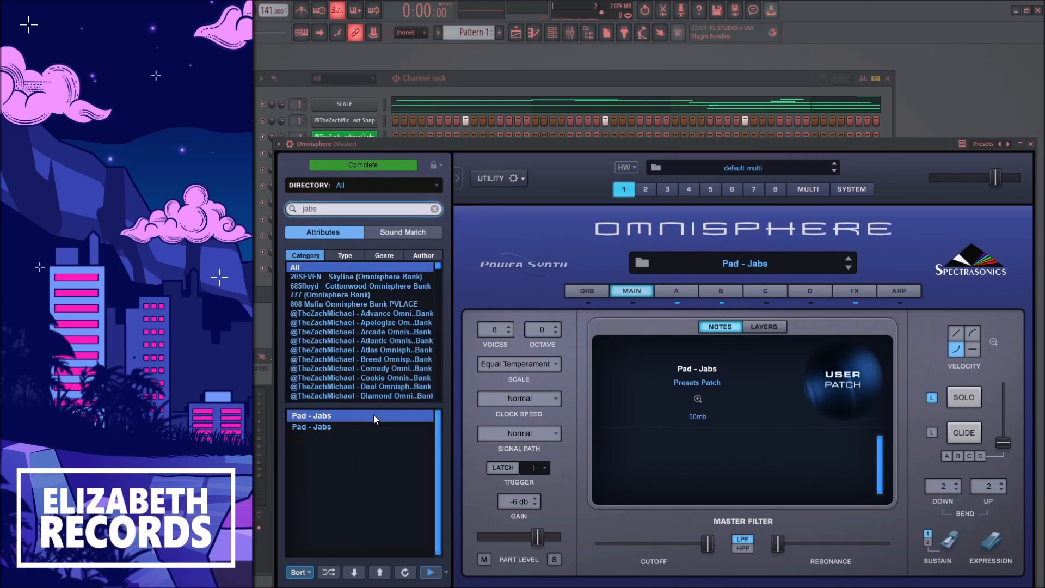
pyautogui.press('Escape')
# Step: Route Omnisphere to mixer insert 10 and draw two-bar F#3 notes starting at bars 1 and 5
pyautogui.moveTo(299, 267); pyautogui.dragTo(283, 174)
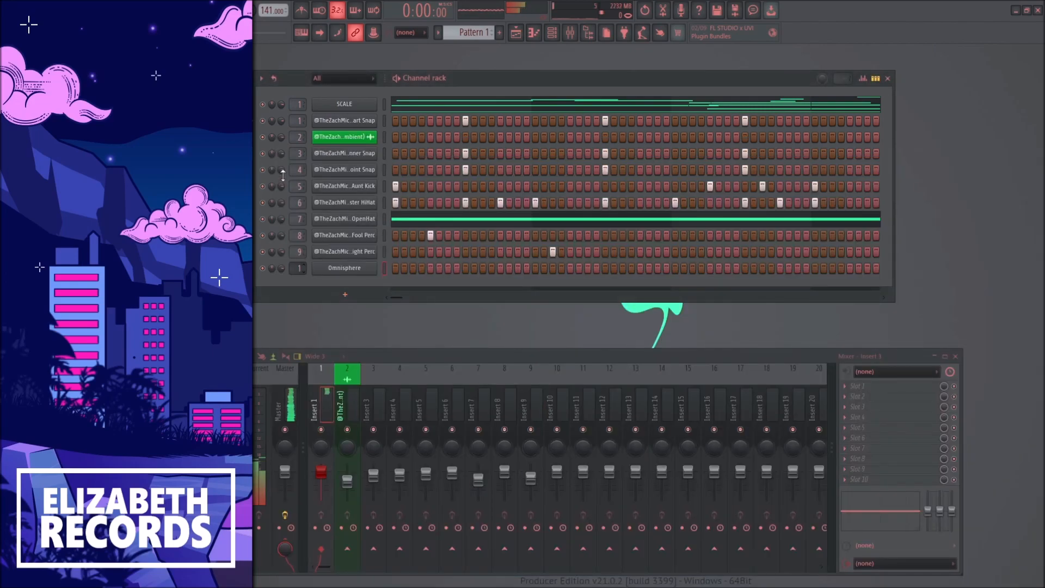
pyautogui.moveTo(300, 267); pyautogui.dragTo(301, 296)
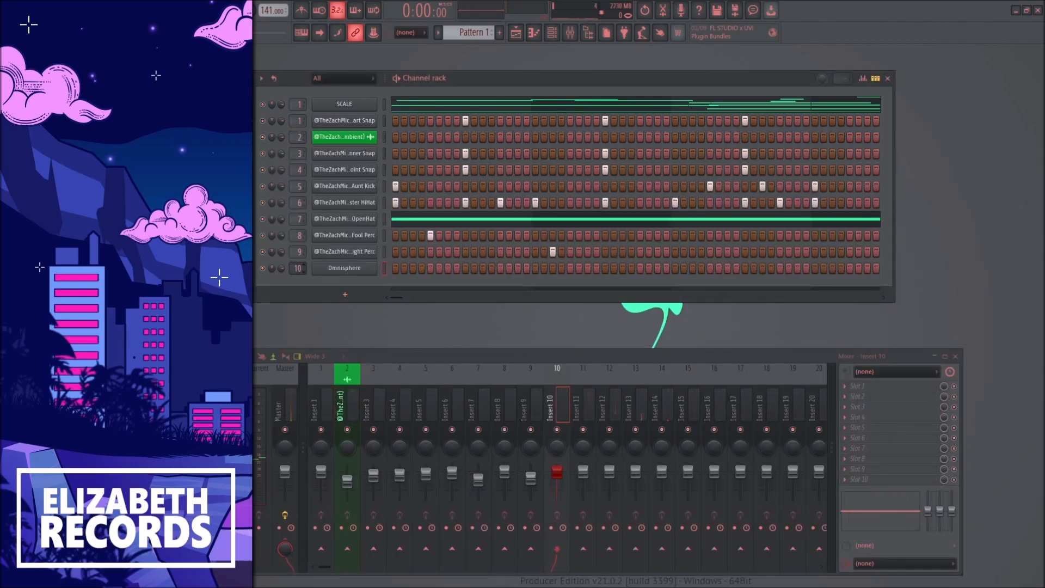
pyautogui.press('F7')
pyautogui.moveTo(291, 397); pyautogui.dragTo(398, 399)
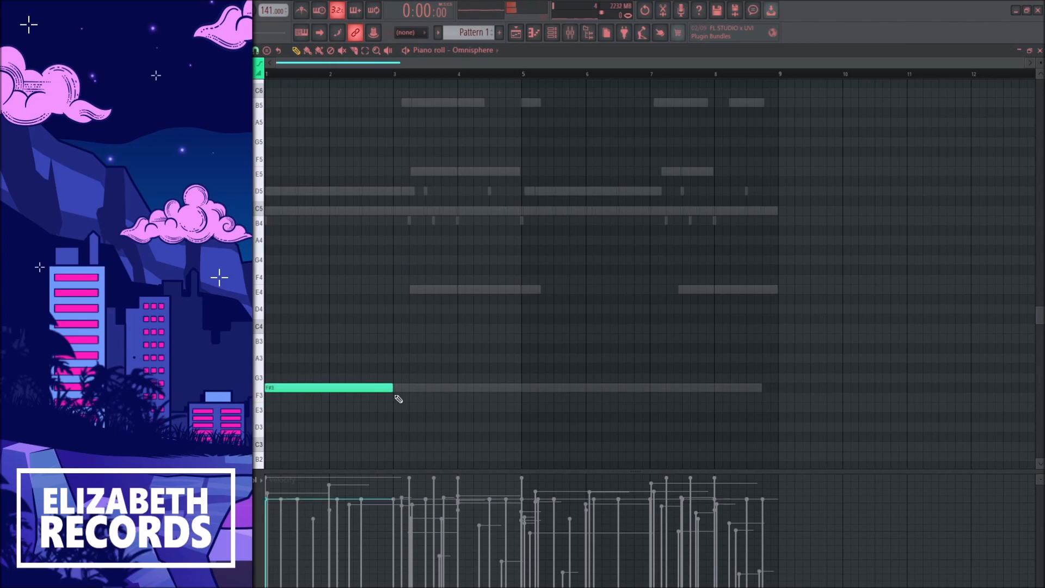
pyautogui.click(519, 392)
pyautogui.press('space')
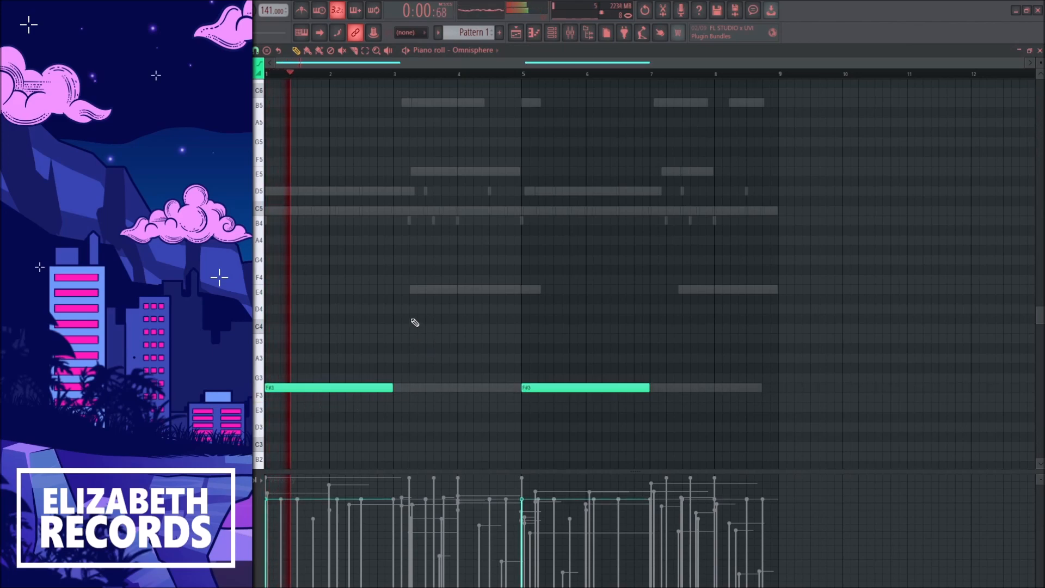
# Step: Lower mixer insert 10's fader during playback and recheck the Omnisphere notes
pyautogui.press('F7')
pyautogui.moveTo(557, 479); pyautogui.dragTo(558, 486)
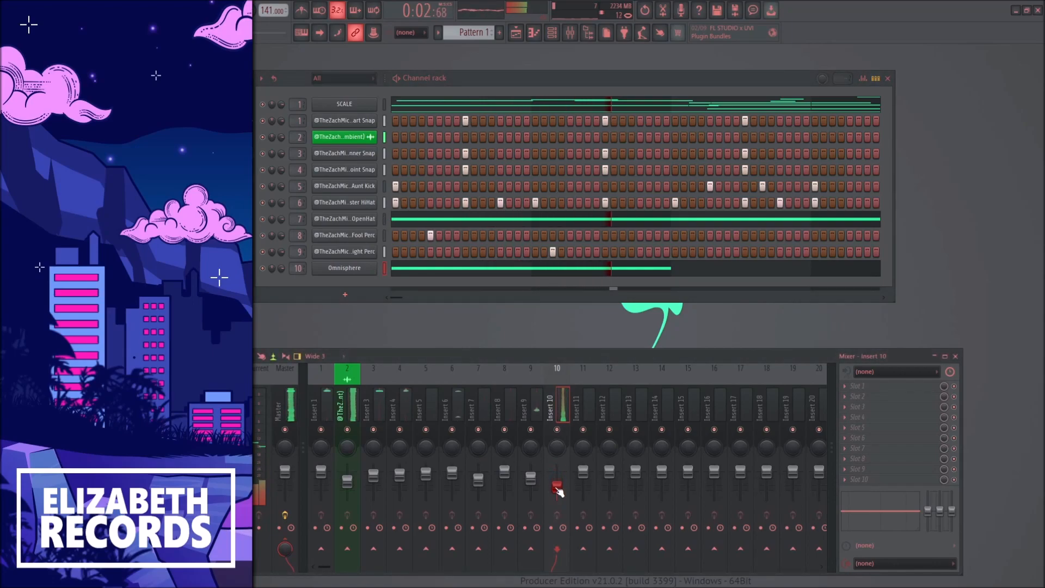
pyautogui.click(430, 268)
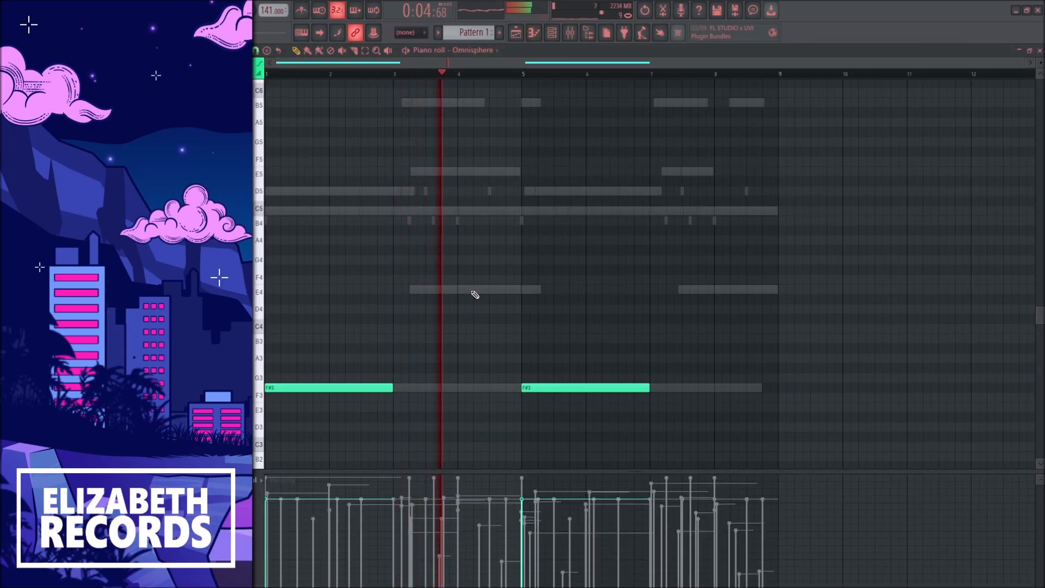
pyautogui.press('F7')
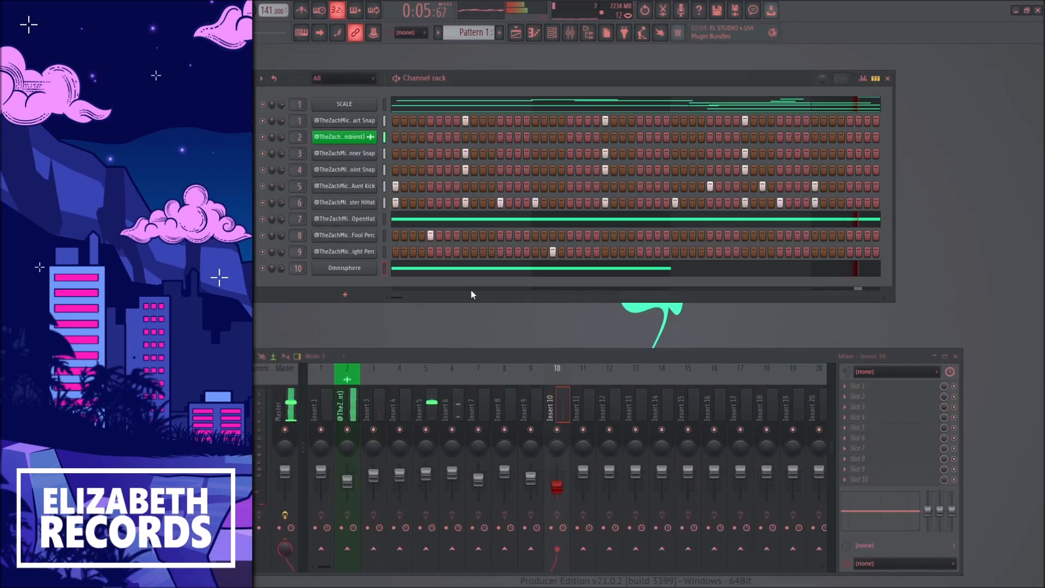
# Step: Add Xpand!2 as a new channel on mixer insert 11, with the Fretless Bass+ part from 023 Basses and master level at +1.7 dB
pyautogui.click(366, 292)
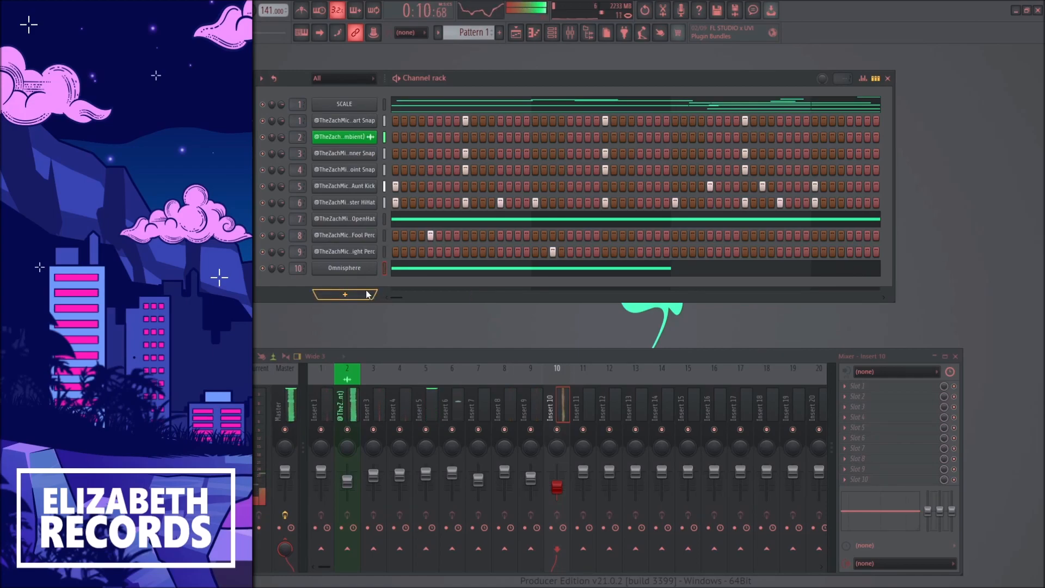
pyautogui.click(538, 261)
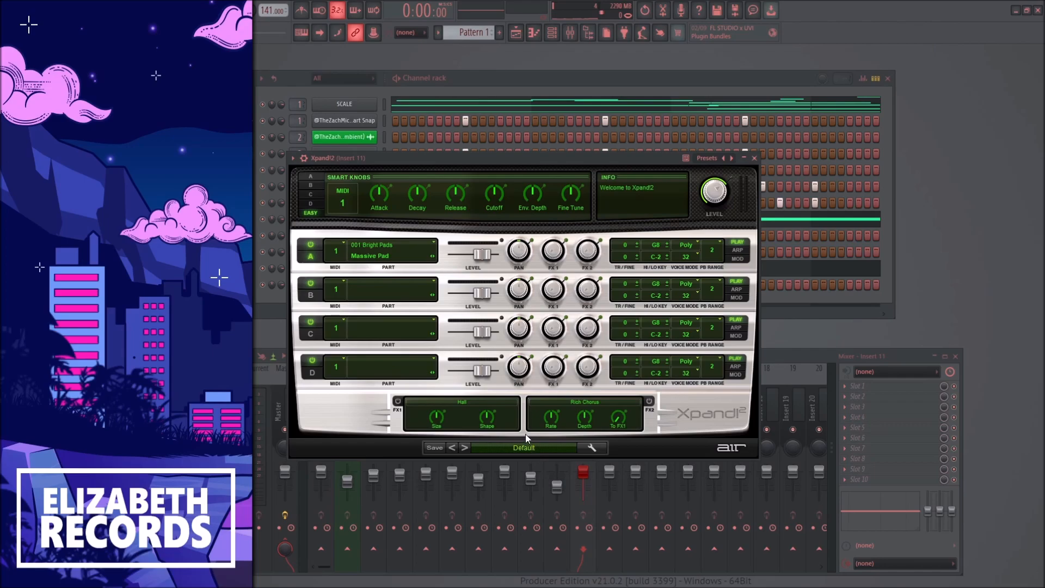
pyautogui.click(633, 320)
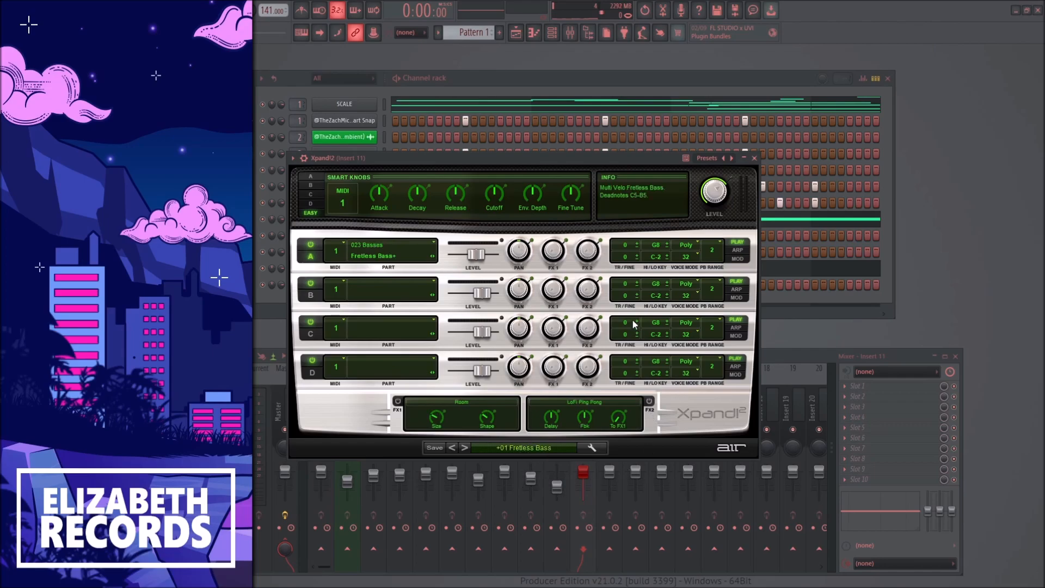
pyautogui.click(754, 157)
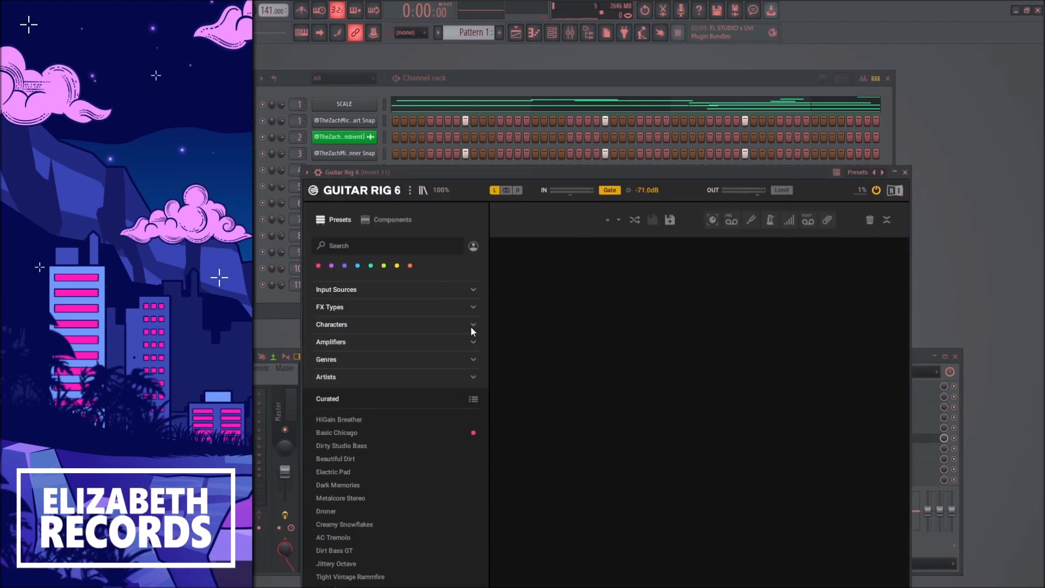
# Step: Browse Guitar Rig 6's preset filter categories, including FX Types, Characters, Amplifiers, Genres and Artists
pyautogui.click(474, 362)
pyautogui.click(474, 361)
pyautogui.click(476, 344)
pyautogui.click(475, 344)
pyautogui.click(472, 358)
pyautogui.click(472, 358)
pyautogui.click(472, 378)
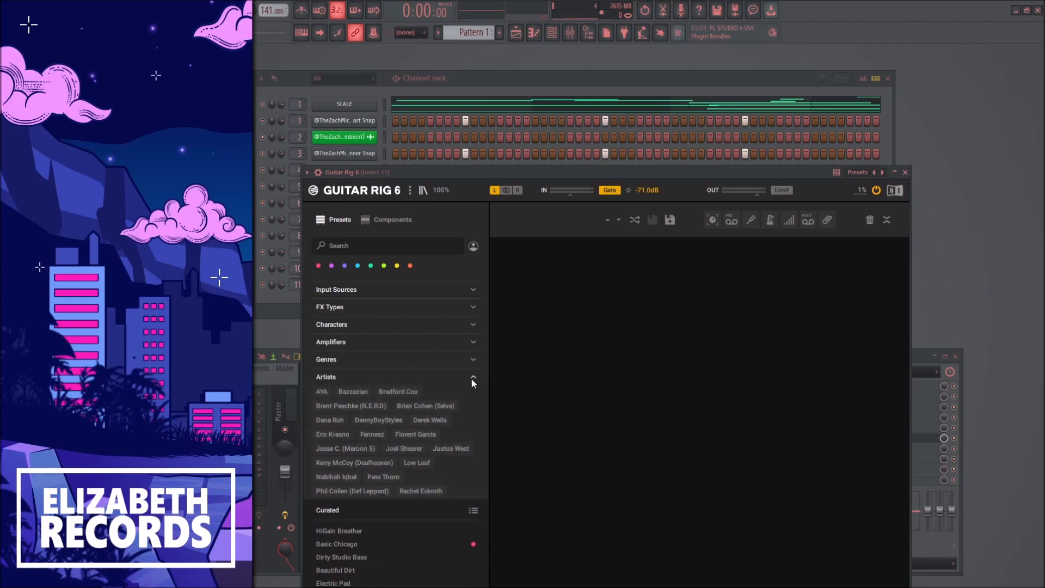
pyautogui.click(471, 376)
pyautogui.click(472, 343)
pyautogui.click(472, 344)
pyautogui.click(476, 325)
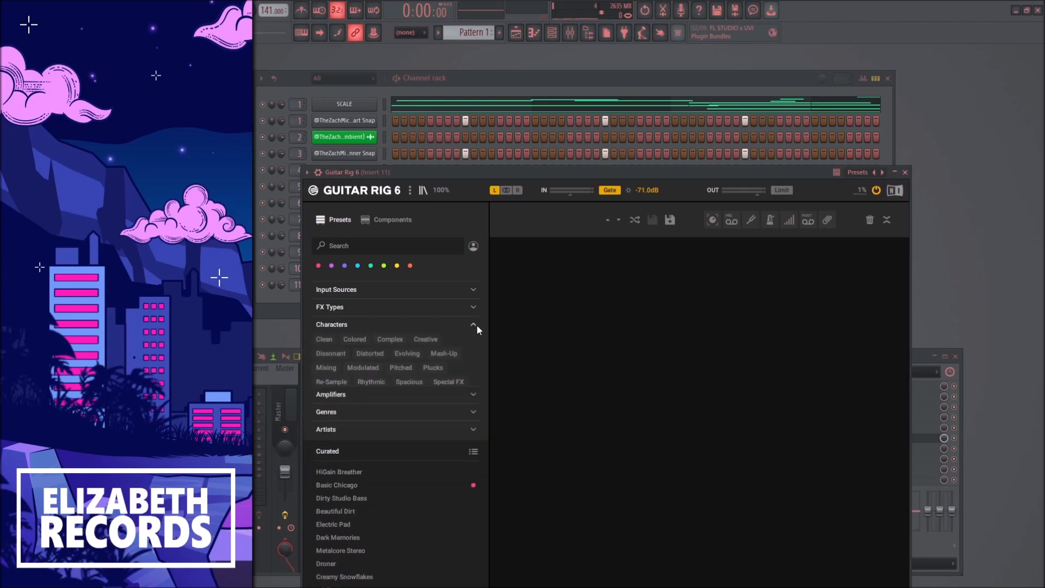
pyautogui.click(474, 323)
pyautogui.click(474, 308)
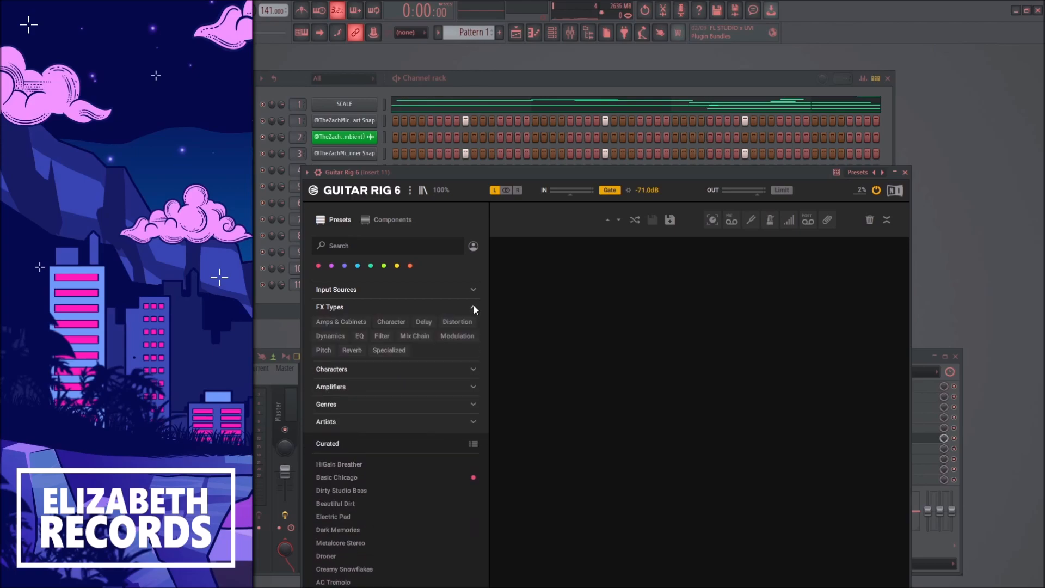
pyautogui.click(474, 308)
# Step: Filter the Guitar Rig 6 presets by the Bass input source, audition Crunchy Bass and Cranked Bass, and load BaZ Live Bass
pyautogui.click(470, 289)
pyautogui.click(321, 303)
pyautogui.click(373, 521)
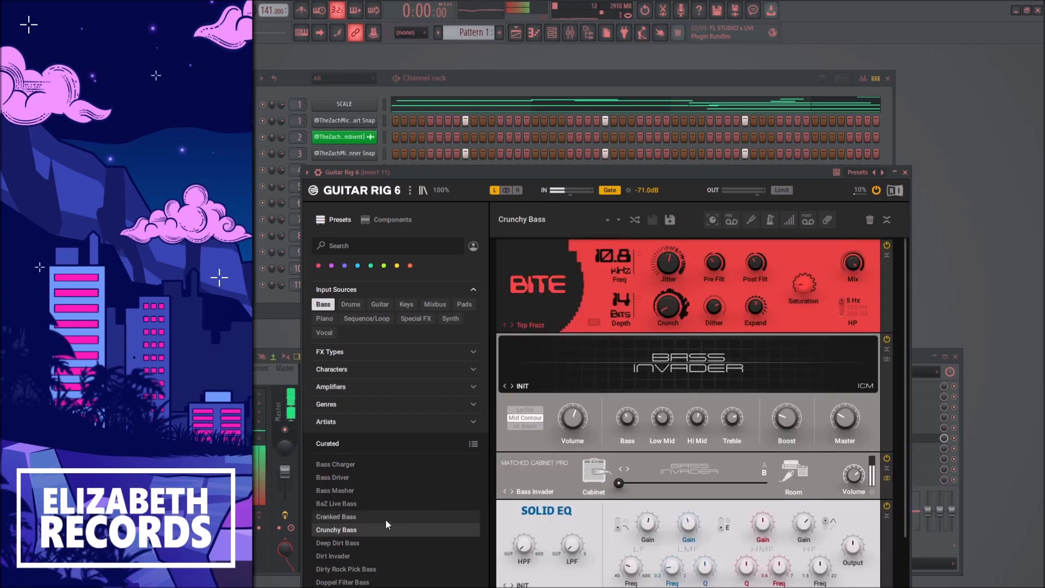
pyautogui.click(387, 538)
pyautogui.click(383, 518)
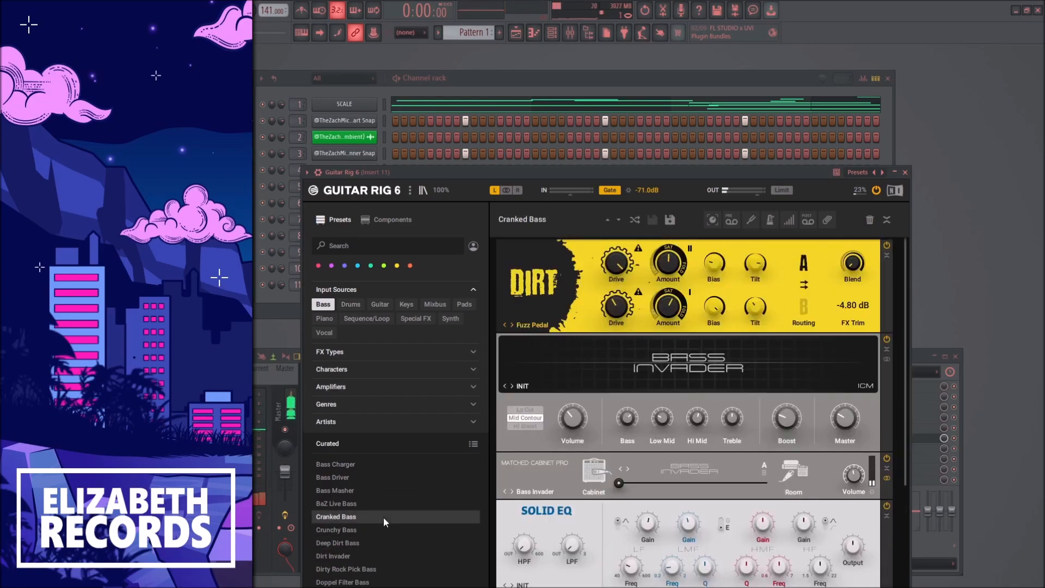
pyautogui.click(381, 504)
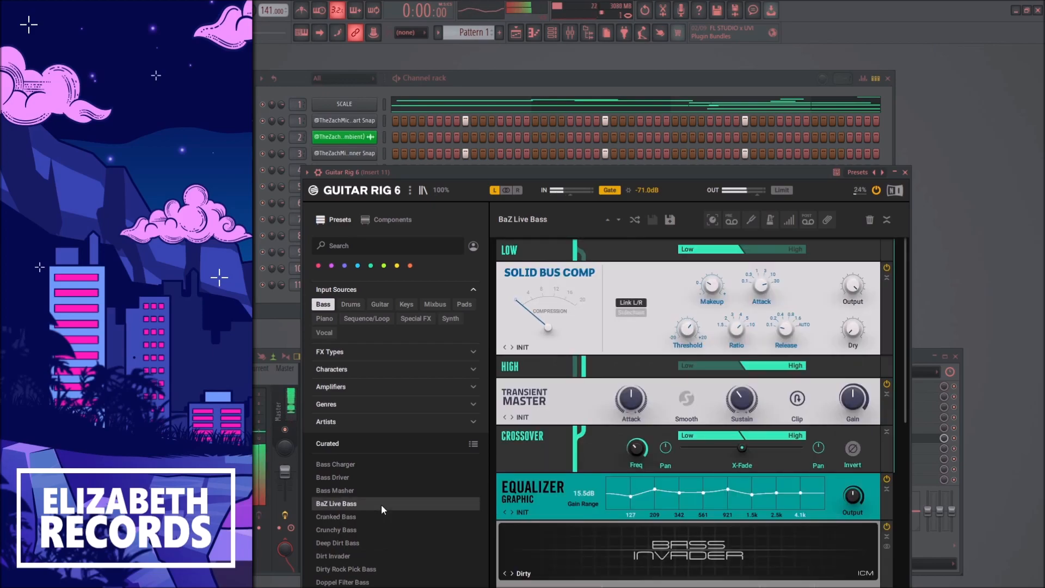
# Step: Remove the Tape Echo module from the BaZ Live Bass rack and close Guitar Rig 6
pyautogui.click(906, 172)
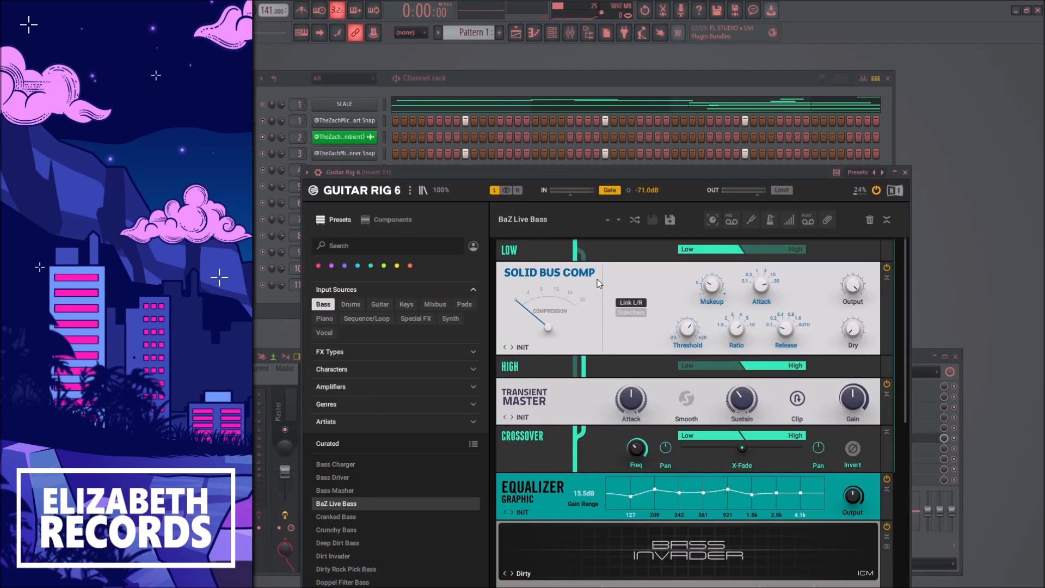
pyautogui.scroll(-5, 597, 279)
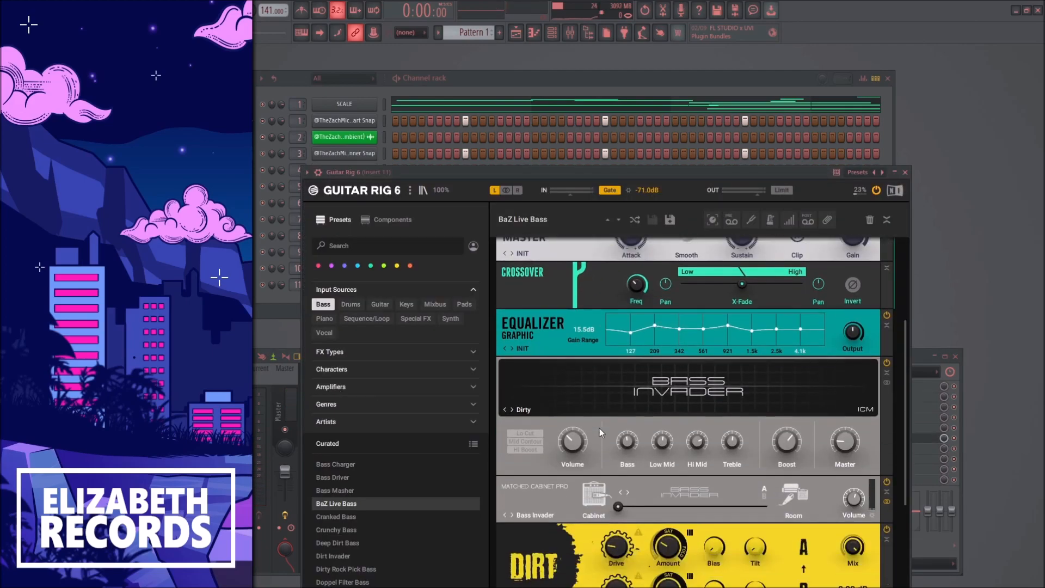
pyautogui.scroll(-4, 599, 428)
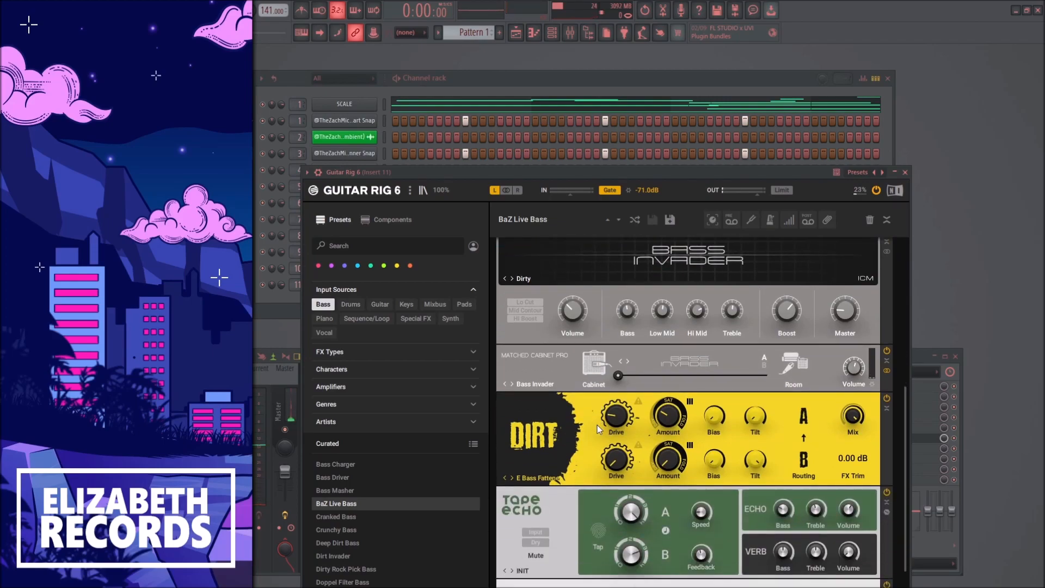
pyautogui.scroll(-2, 597, 426)
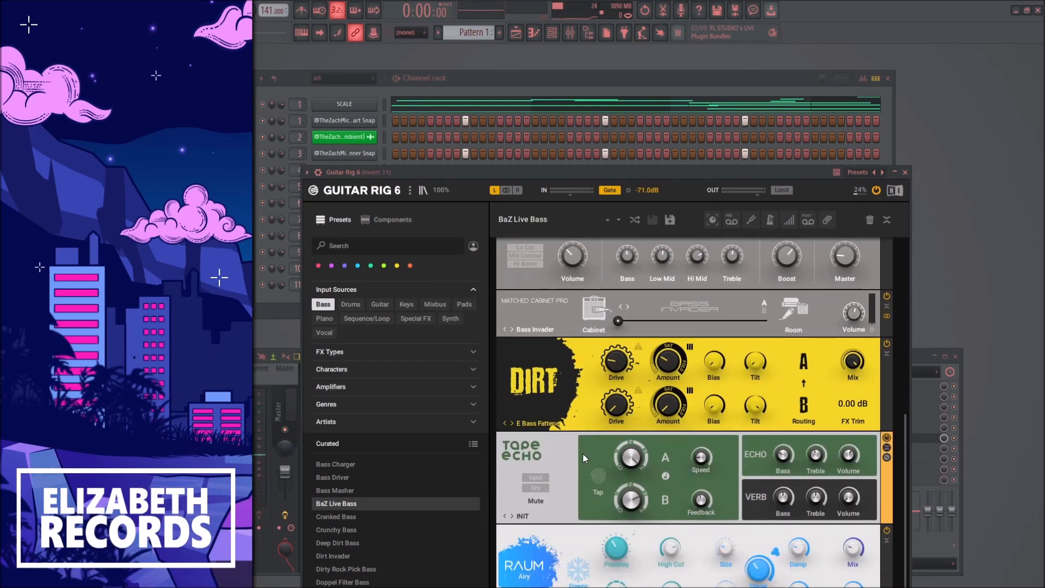
pyautogui.press('Delete')
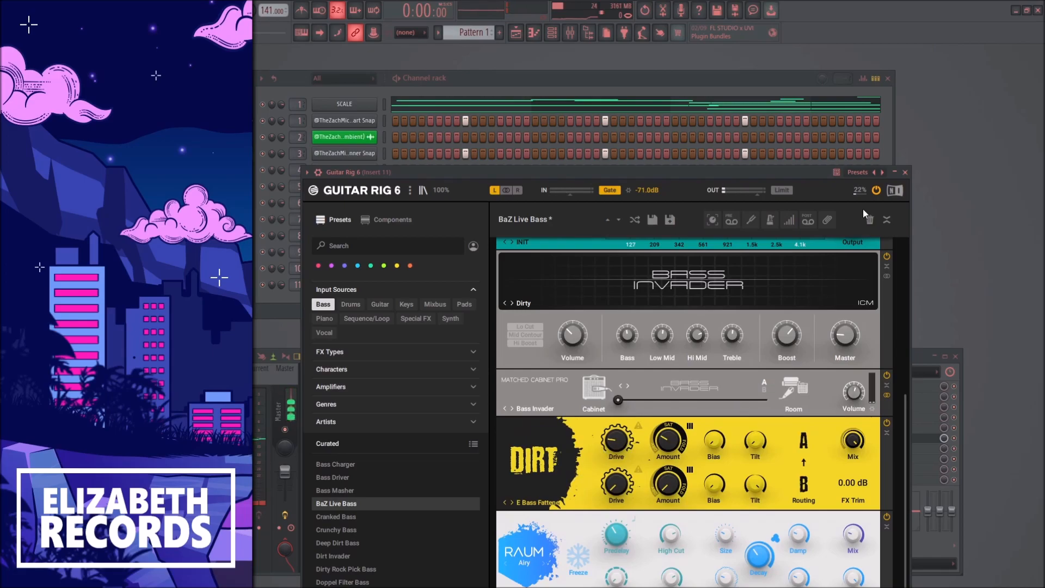
pyautogui.click(905, 172)
# Step: Open Xpand!2's piano roll and paste the two-bar scale guide notes from F#5 to E6 at bar 5
pyautogui.rightClick(357, 286)
pyautogui.click(400, 284)
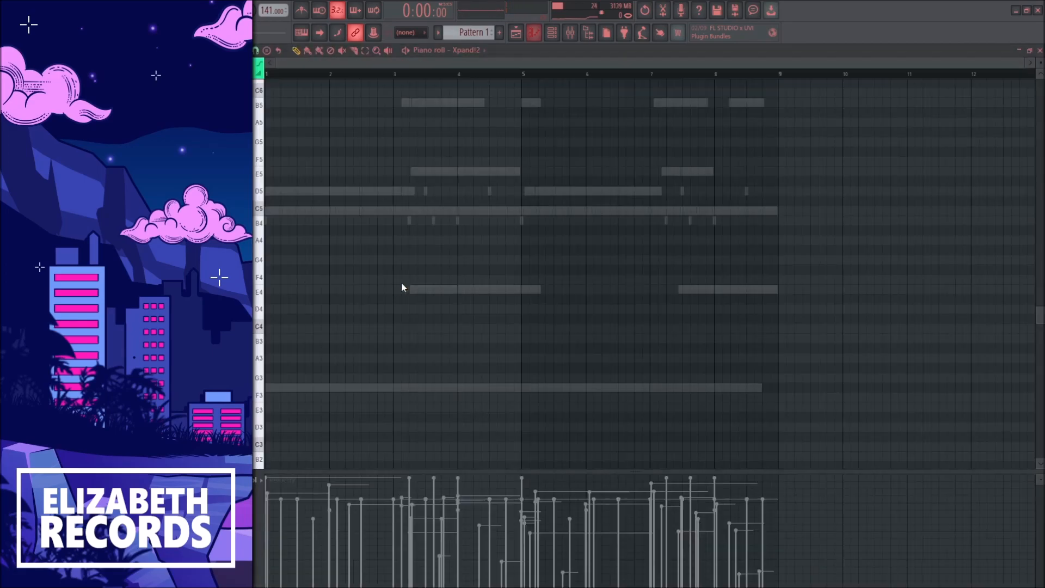
pyautogui.scroll(-2, 378, 302)
pyautogui.scroll(5, 343, 264)
pyautogui.scroll(3, 344, 264)
pyautogui.press('Escape')
pyautogui.click(396, 100)
pyautogui.press('Escape')
pyautogui.rightClick(368, 283)
pyautogui.click(387, 282)
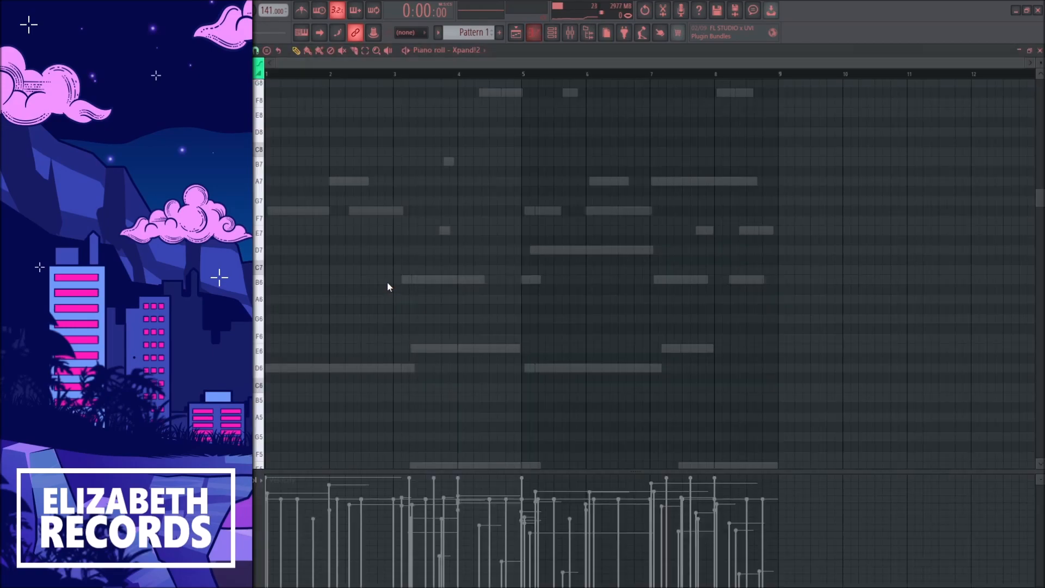
pyautogui.scroll(-2, 342, 297)
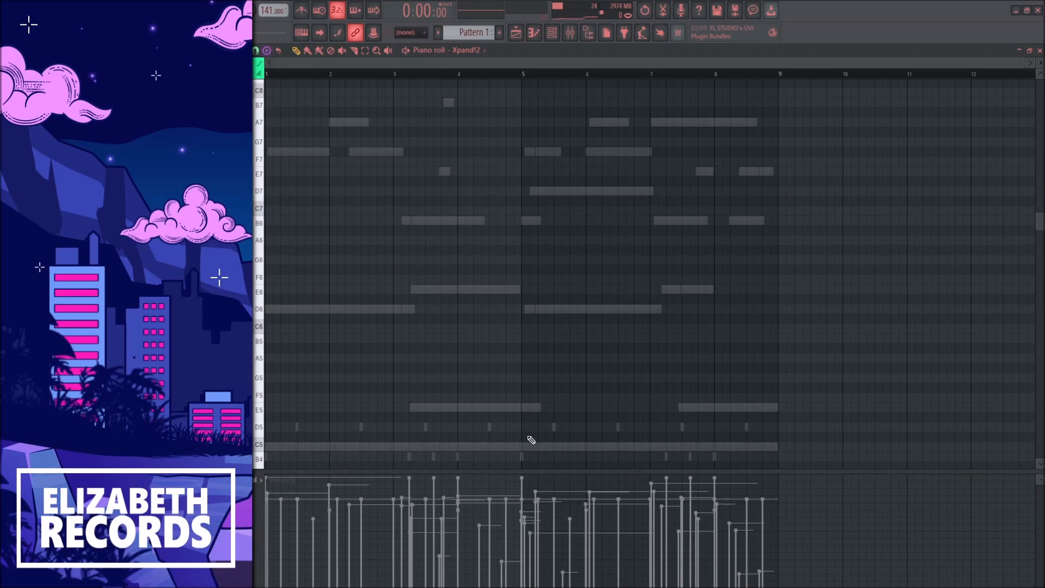
pyautogui.scroll(-3, 526, 448)
pyautogui.hotkey('ctrl', 'v')
pyautogui.hotkey('ctrl', 'Up')
pyautogui.hotkey('ctrl', 'd')
# Step: Draw four short D6 notes across bars 1 and 2 of the Xpand!2 piano roll
pyautogui.click(269, 220)
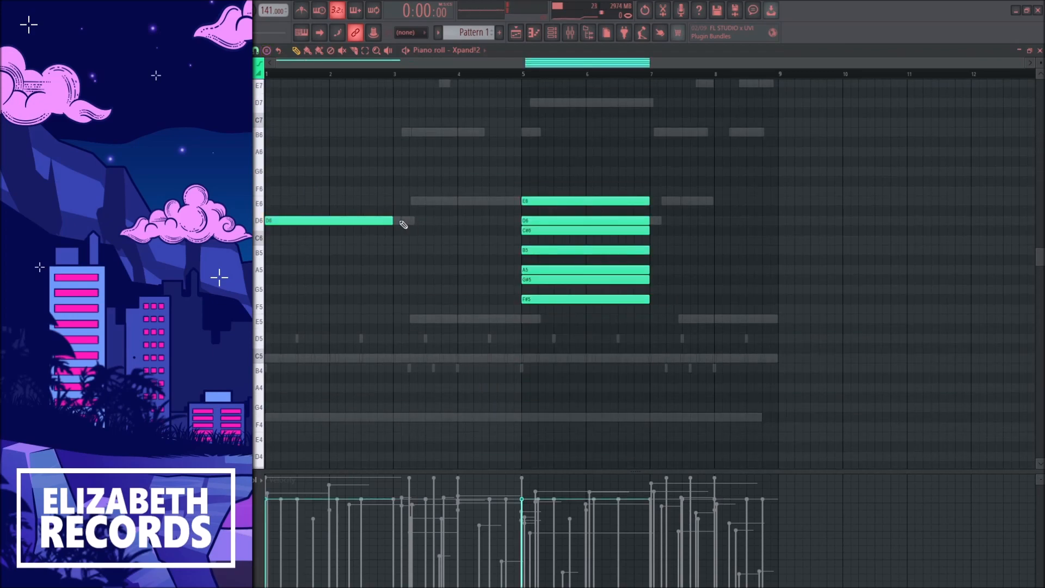
pyautogui.moveTo(401, 221); pyautogui.dragTo(273, 215)
pyautogui.click(295, 220)
pyautogui.click(317, 220)
pyautogui.click(356, 220)
pyautogui.moveTo(356, 224); pyautogui.dragTo(348, 224)
# Step: Duplicate the four short notes to bar 3 on E and transpose all Xpand!2 notes up one octave
pyautogui.moveTo(404, 245)
pyautogui.mouseDown()
pyautogui.moveTo(275, 216)
pyautogui.moveTo(412, 201)
pyautogui.moveTo(405, 195)
pyautogui.mouseUp()
pyautogui.hotkey('ctrl', 'd')
pyautogui.scroll(3, 478, 292)
pyautogui.hotkey('ctrl', 'Up')
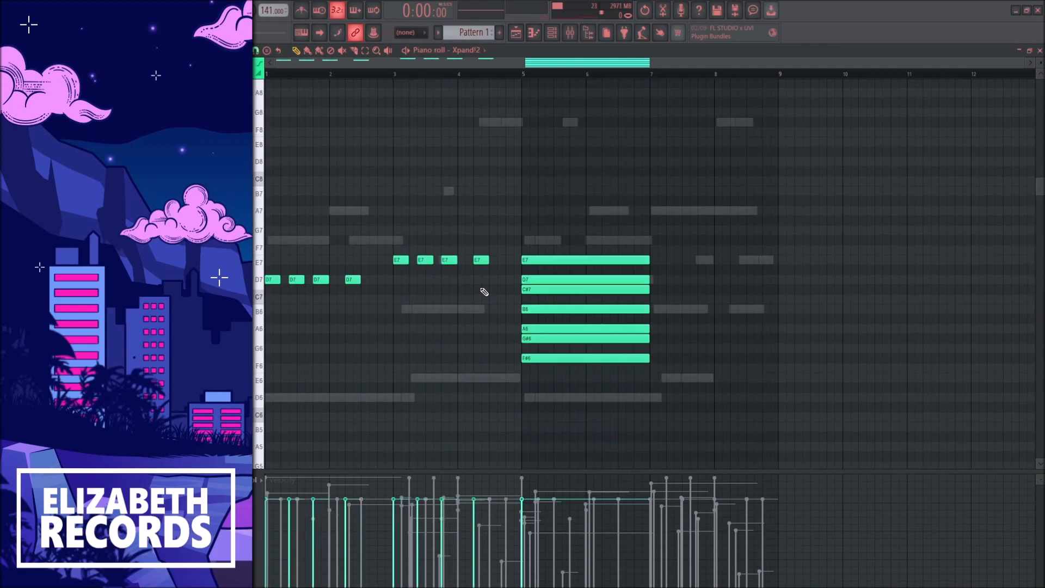
# Step: Move the last E7 note to B6 and the last D7 note to F#7, and add an A7 note at bar 2
pyautogui.moveTo(476, 260); pyautogui.dragTo(480, 308)
pyautogui.moveTo(352, 280); pyautogui.dragTo(350, 236)
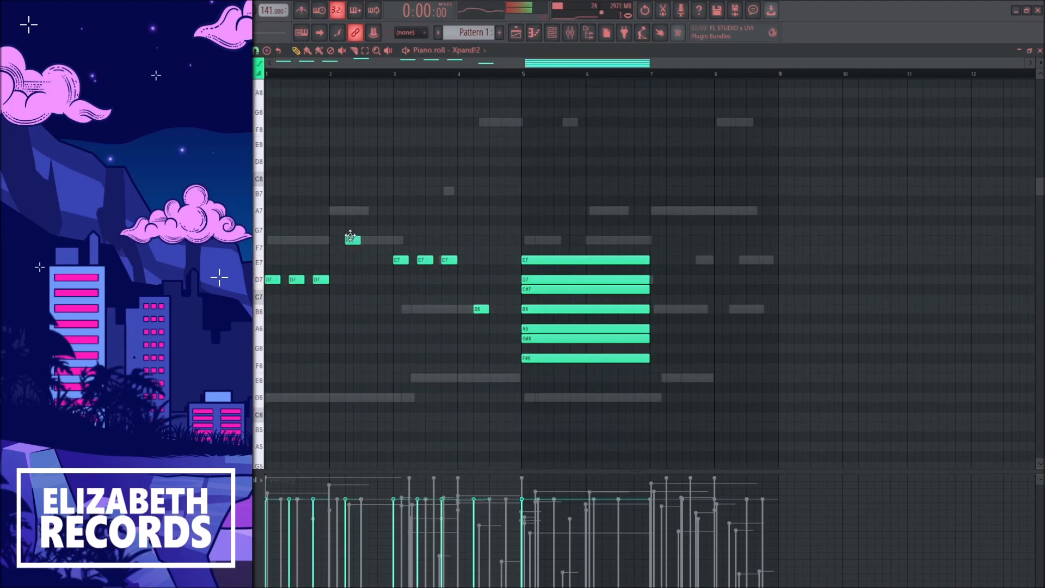
pyautogui.click(335, 210)
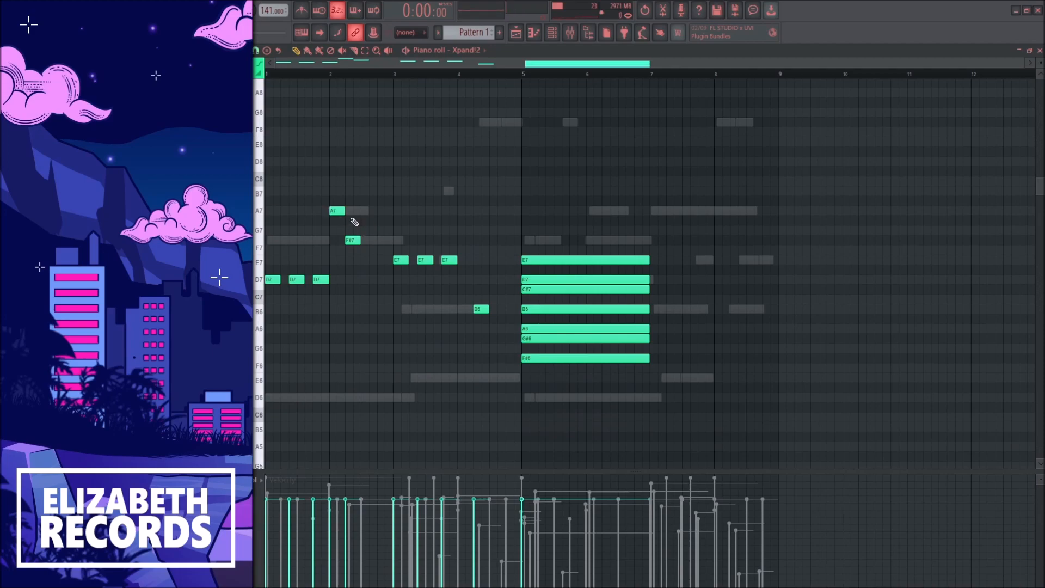
# Step: Delete the scale guide notes and duplicate the four-bar melody to start at bar 5
pyautogui.rightClick(554, 310)
pyautogui.hotkey('ctrl', 'b')
pyautogui.moveTo(495, 281); pyautogui.dragTo(526, 283)
pyautogui.scroll(-4, 549, 311)
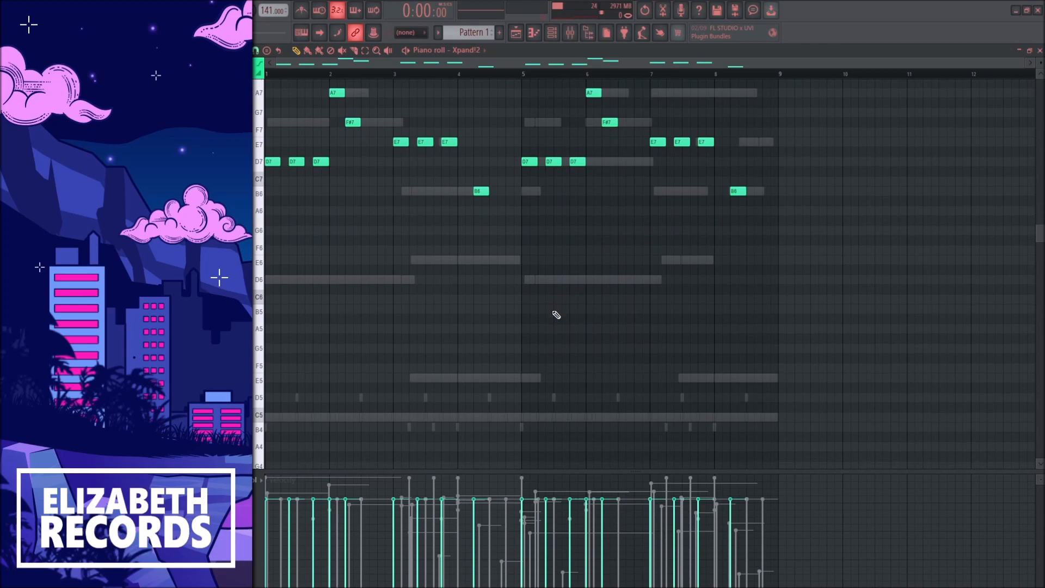
# Step: Transpose the whole Xpand!2 melody down three octaves and play the pattern
pyautogui.hotkey('ctrl', 'Down')
pyautogui.hotkey('ctrl', 'Down')
pyautogui.hotkey('ctrl', 'Down')
pyautogui.scroll(-3, 517, 284)
pyautogui.press('space')
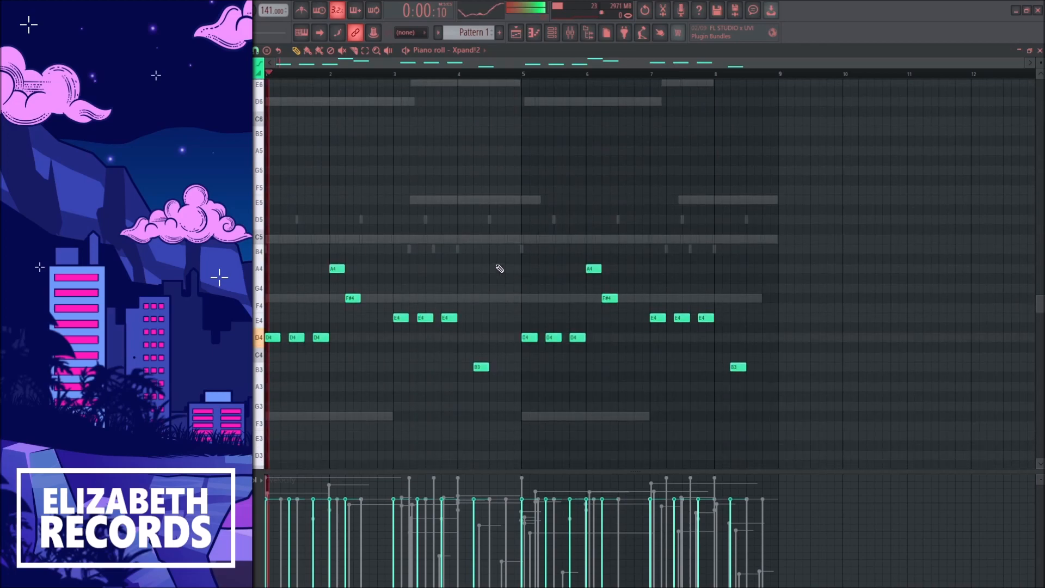
# Step: Delete the second E4 note in bars 3 and 7, and lower every note except the B3s by one octave
pyautogui.scroll(-2, 497, 266)
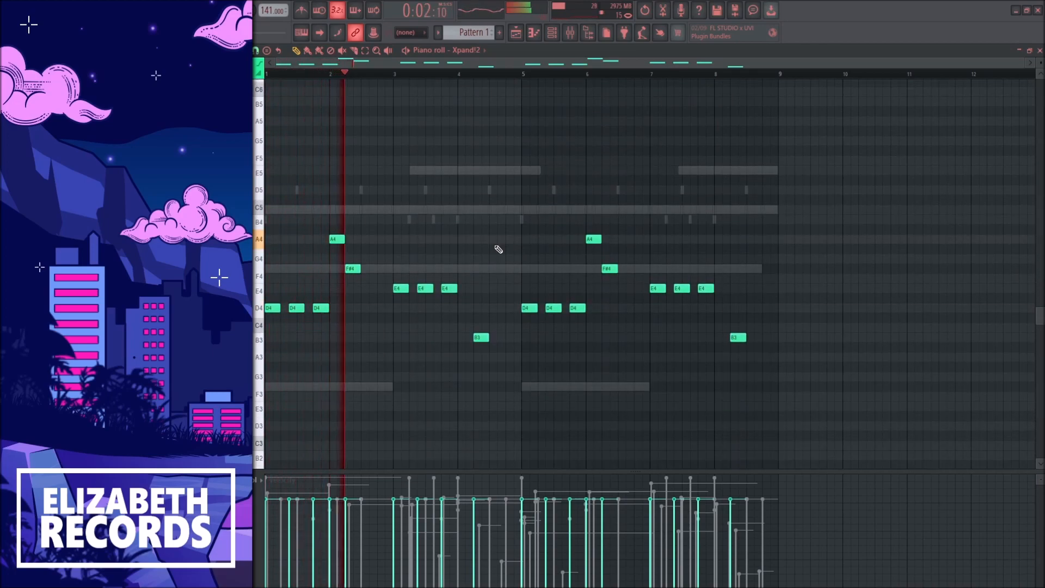
pyautogui.rightClick(425, 288)
pyautogui.rightClick(682, 287)
pyautogui.moveTo(759, 318); pyautogui.dragTo(272, 215)
pyautogui.hotkey('ctrl', 'Down')
pyautogui.keyDown('ctrl'); pyautogui.click(366, 212); pyautogui.keyUp('ctrl')
pyautogui.scroll(-3, 376, 211)
pyautogui.press('F7')
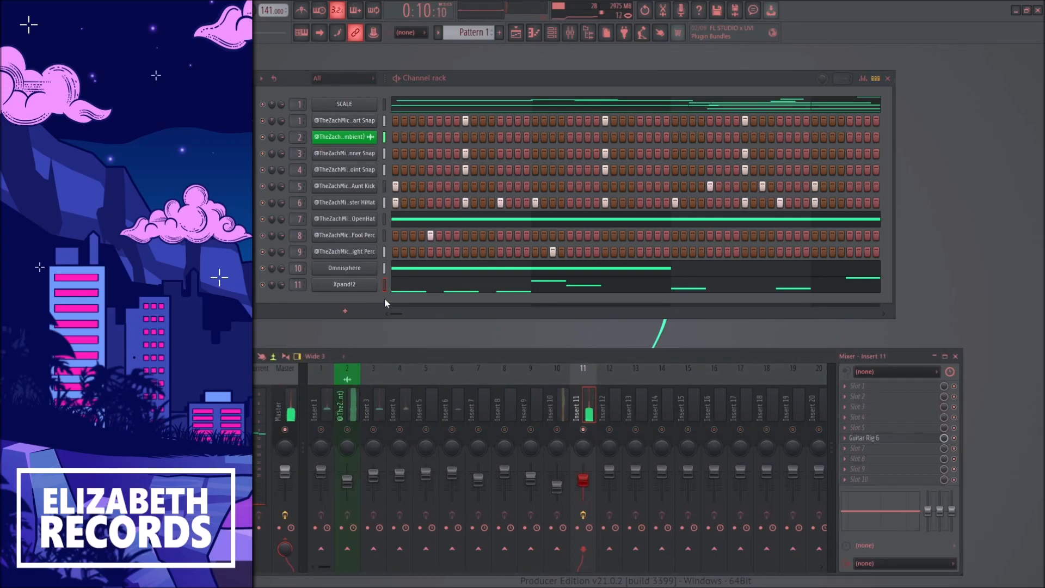
# Step: Shorten all the Xpand!2 notes slightly and close the piano roll
pyautogui.click(398, 289)
pyautogui.moveTo(760, 385); pyautogui.dragTo(268, 277)
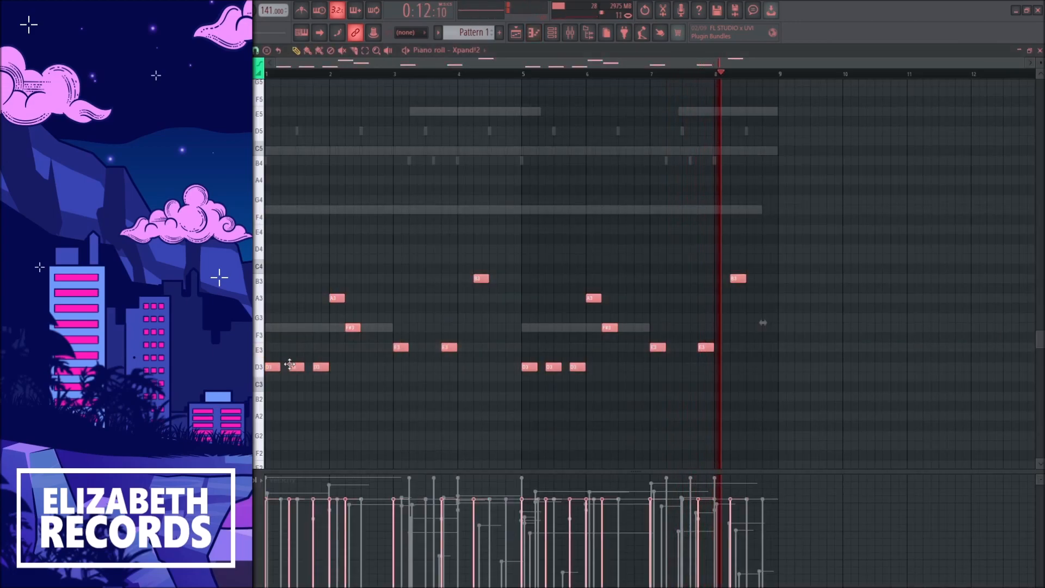
pyautogui.moveTo(277, 367); pyautogui.dragTo(275, 367)
pyautogui.keyDown('ctrl'); pyautogui.click(301, 322); pyautogui.keyUp('ctrl')
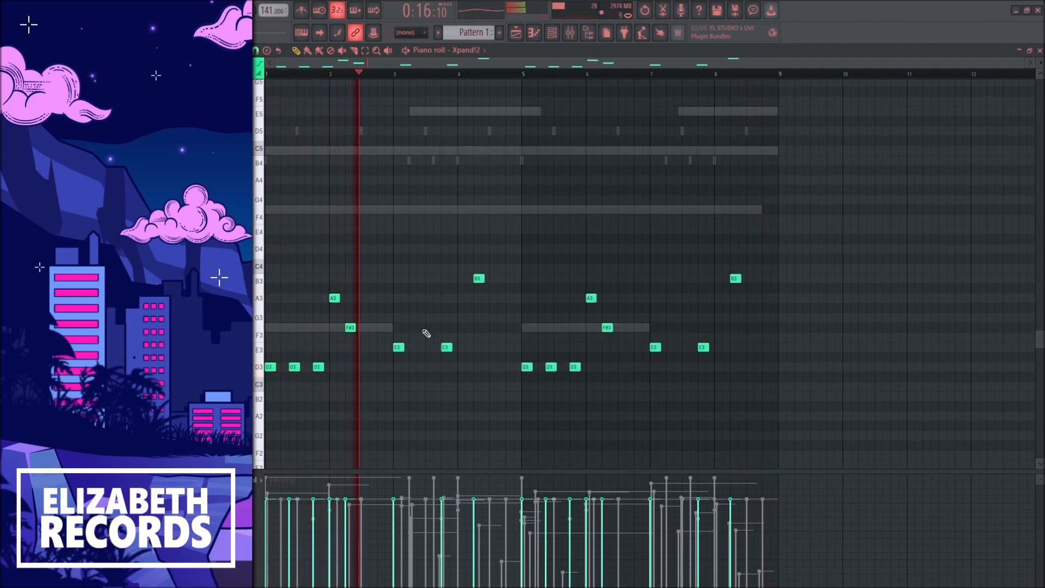
pyautogui.press('Escape')
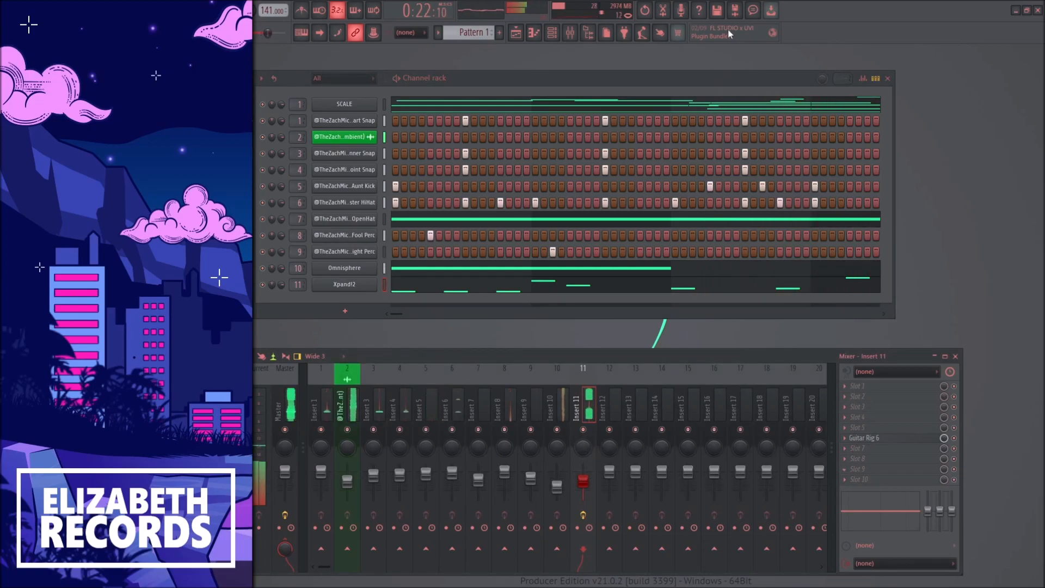
# Step: Add Fruity Parametric EQ 2 to mixer insert 11 and boost a band in the high mids
pyautogui.moveTo(372, 194); pyautogui.dragTo(416, 176)
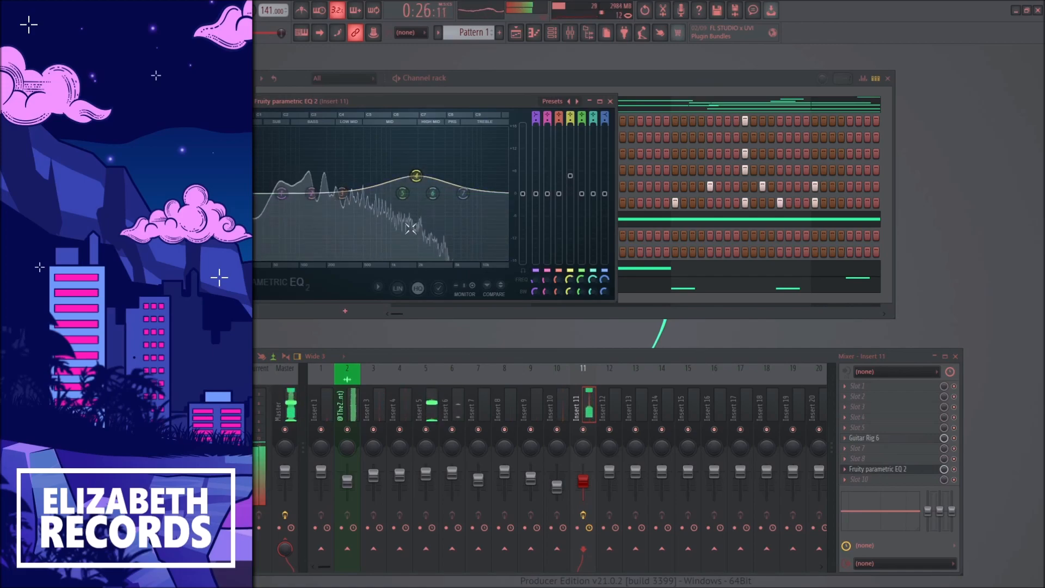
pyautogui.press('Escape')
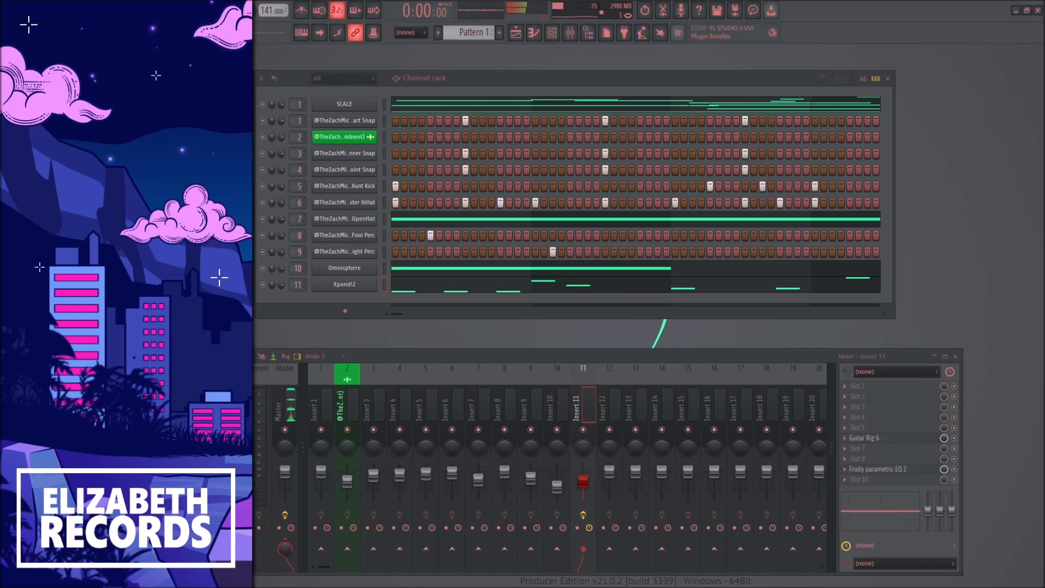
# Step: Add the Bruise Rim sample as a new channel on mixer insert 12 and paste the snap pattern into it
pyautogui.moveTo(339, 308); pyautogui.dragTo(340, 308)
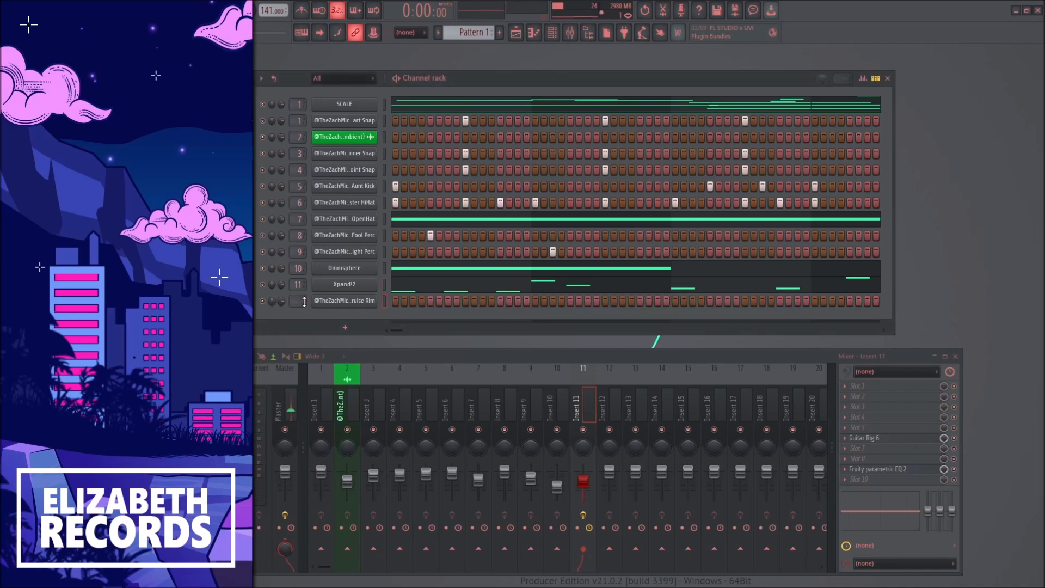
pyautogui.click(332, 304)
pyautogui.press('Escape')
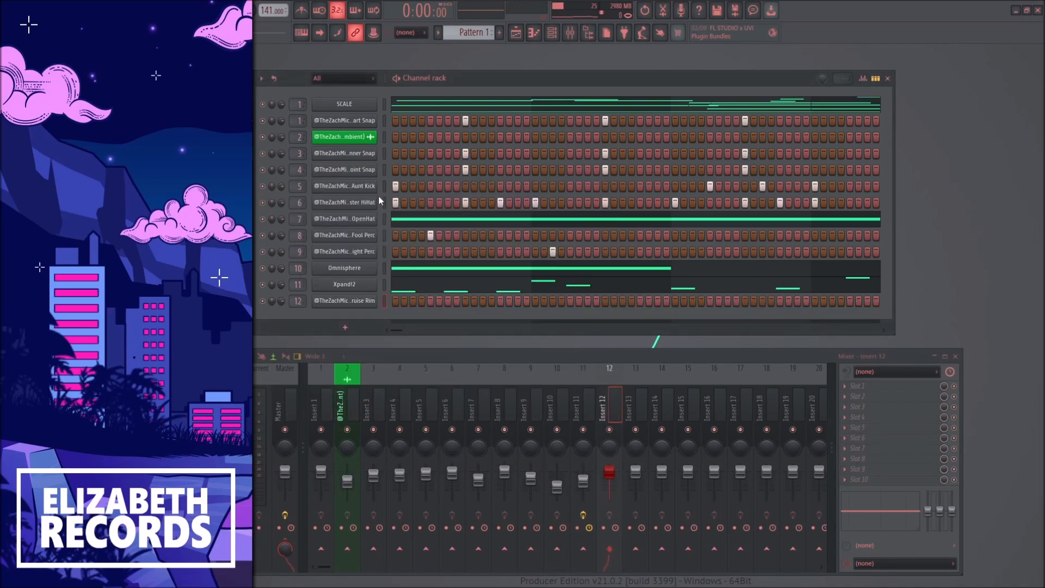
pyautogui.click(385, 301)
pyautogui.hotkey('ctrl', 'v')
# Step: Play the rim with the snaps muted, check its notes, and lower mixer insert 12's fader slightly
pyautogui.click(263, 170)
pyautogui.press('space')
pyautogui.press('F7')
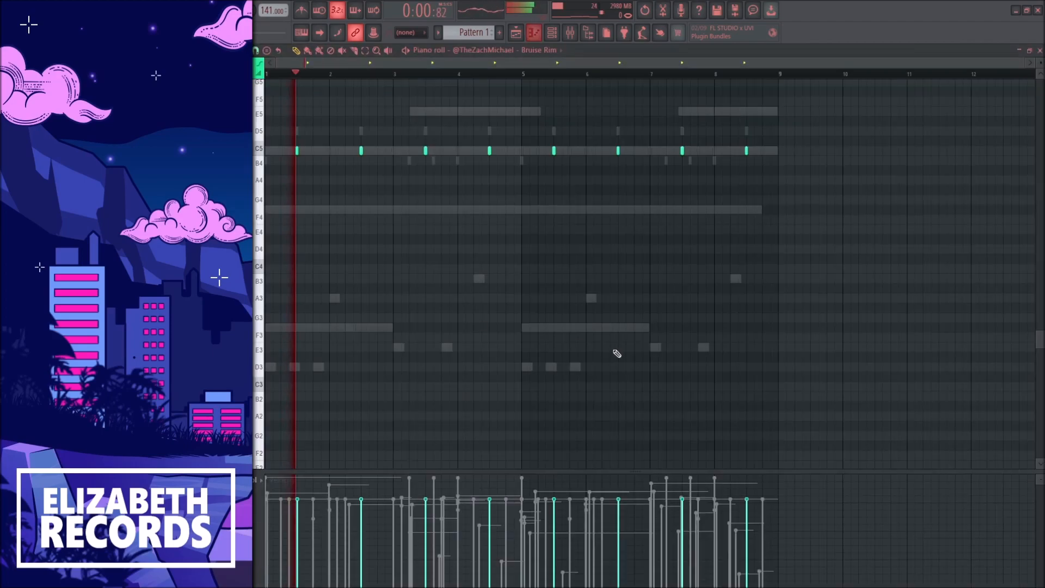
pyautogui.press('F7')
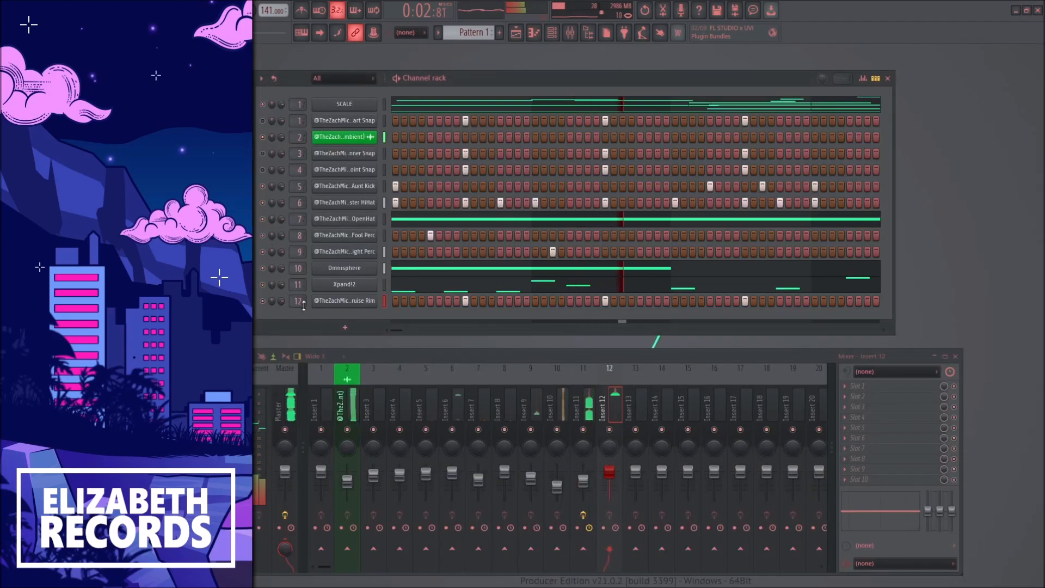
pyautogui.moveTo(612, 472); pyautogui.dragTo(612, 475)
pyautogui.click(358, 302)
pyautogui.press('Escape')
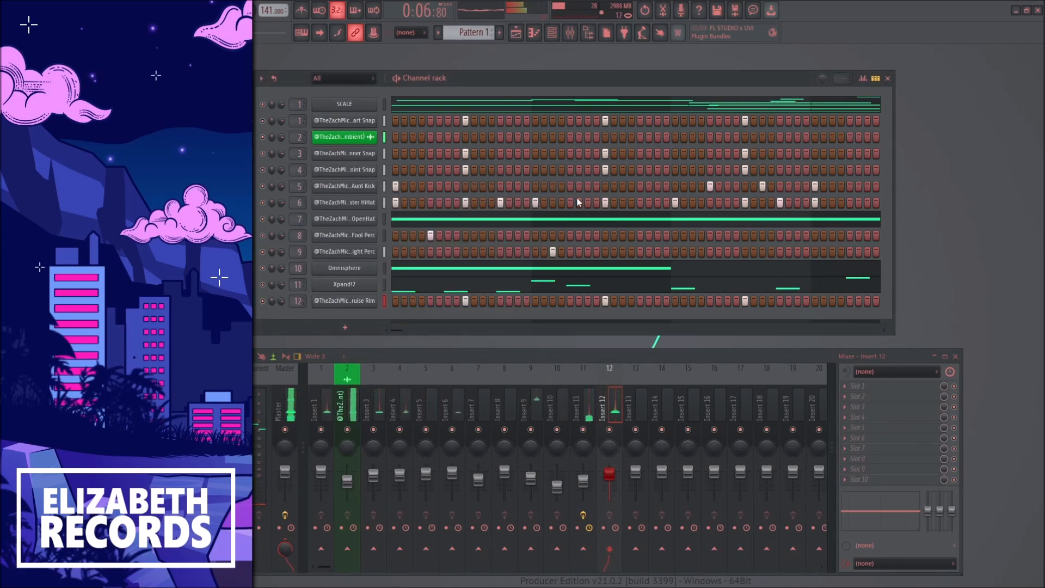
# Step: Open the playlist, delete the clips on Track 6 and the clips after bar 9 on Tracks 1 and 2, and stop playback
pyautogui.click(516, 34)
pyautogui.moveTo(513, 247); pyautogui.dragTo(377, 254)
pyautogui.press('Delete')
pyautogui.rightClick(463, 129)
pyautogui.rightClick(460, 99)
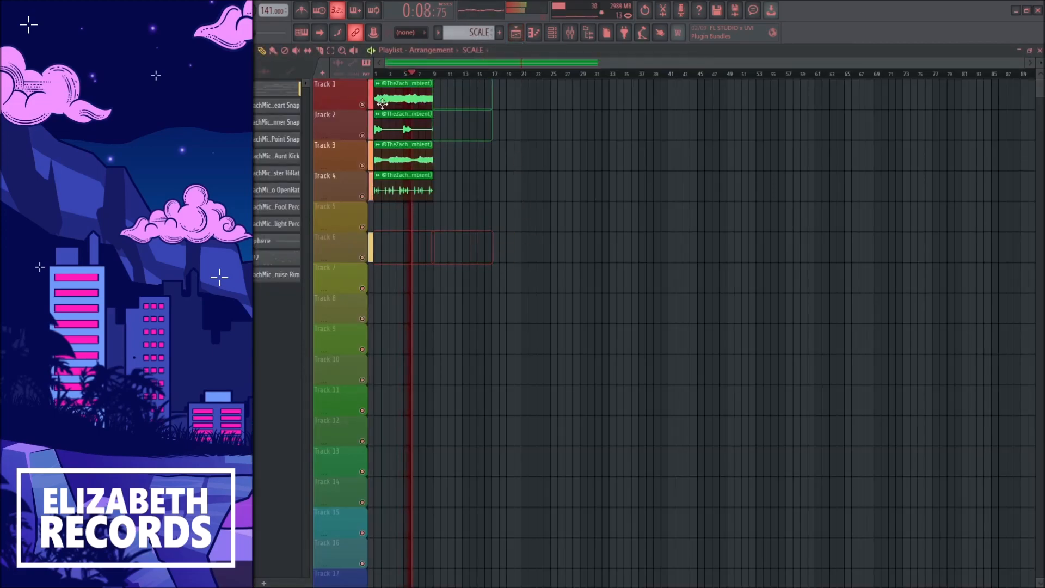
pyautogui.press('space')
# Step: Place the individual channel patterns at bar 16 on Tracks 7 to 17, and move Omnisphere and Xpand!2 to bar 1 on Tracks 5 and 6
pyautogui.click(283, 106)
pyautogui.moveTo(282, 277); pyautogui.dragTo(488, 276)
pyautogui.scroll(3, 532, 239)
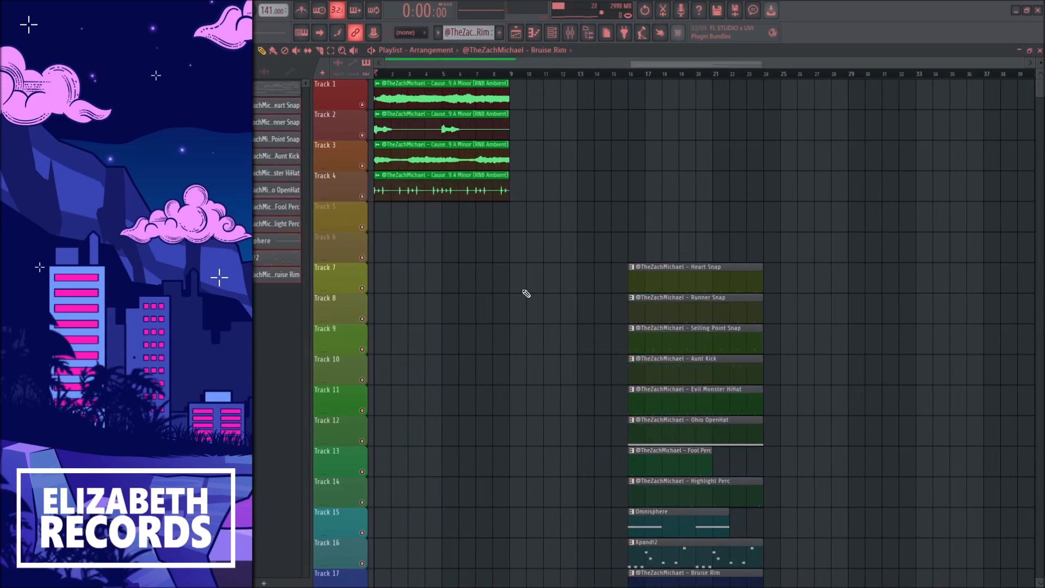
pyautogui.moveTo(735, 514); pyautogui.dragTo(476, 237)
pyautogui.keyDown('ctrl'); pyautogui.click(581, 214); pyautogui.keyUp('ctrl')
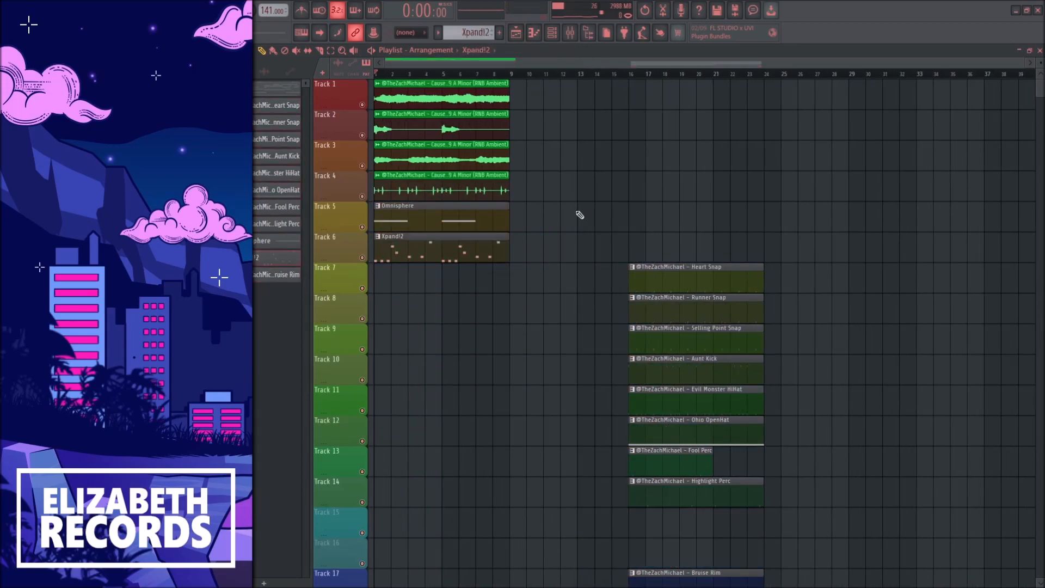
# Step: Move the snap, rim, perc, kick, hi-hat and open-hat patterns to bar 1, arranged by drum type on Tracks 8 to 16
pyautogui.scroll(-1, 585, 221)
pyautogui.moveTo(686, 230); pyautogui.dragTo(454, 292)
pyautogui.moveTo(708, 468); pyautogui.dragTo(455, 324)
pyautogui.moveTo(706, 386); pyautogui.dragTo(448, 360)
pyautogui.moveTo(675, 321); pyautogui.dragTo(694, 351)
pyautogui.moveTo(683, 309); pyautogui.dragTo(428, 405)
pyautogui.moveTo(653, 368); pyautogui.dragTo(694, 326)
pyautogui.moveTo(686, 352); pyautogui.dragTo(432, 448)
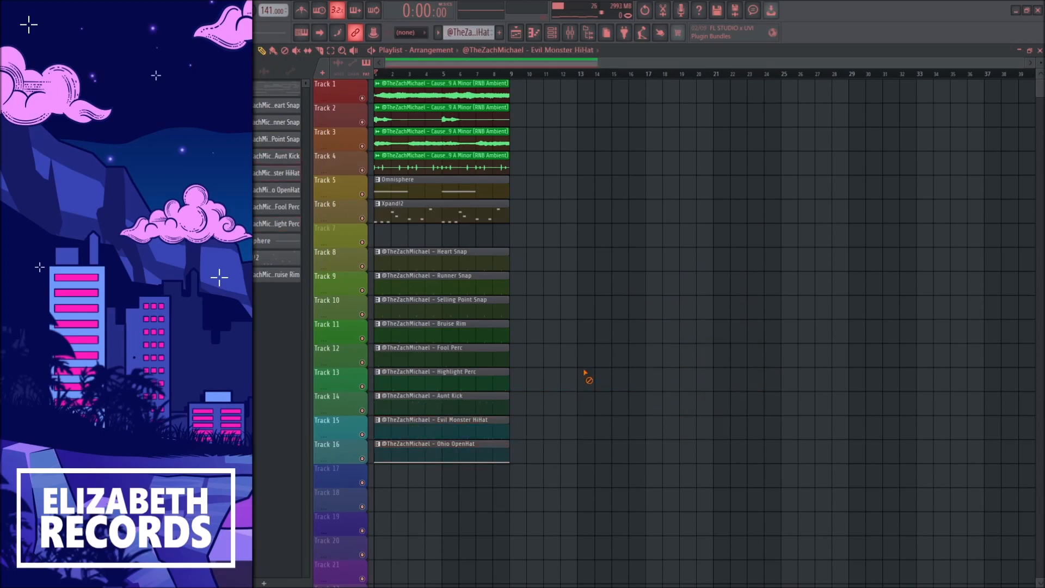
# Step: Select all playlist clips and duplicate the eight-bar arrangement repeatedly up to bar 73
pyautogui.hotkey('ctrl', 'a')
pyautogui.hotkey('ctrl', 'b')
pyautogui.hotkey('ctrl', 'b')
pyautogui.hotkey('ctrl', 'b')
pyautogui.hotkey('ctrl', 'b')
pyautogui.hotkey('ctrl', 'b')
pyautogui.hotkey('ctrl', 'b')
pyautogui.hotkey('ctrl', 'b')
pyautogui.hotkey('ctrl', 'b')
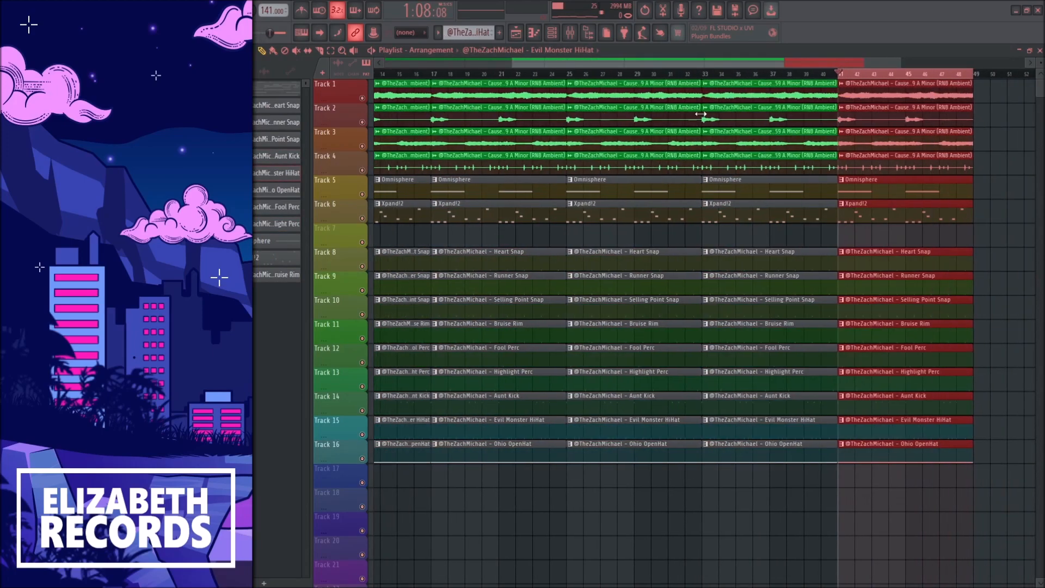
pyautogui.keyDown('ctrl'); pyautogui.click(842, 75); pyautogui.keyUp('ctrl')
# Step: Delete all drum clips, Omnisphere, Xpand!2 and the Track 3 loop clip from the first eight bars
pyautogui.scroll(-5, 842, 84)
pyautogui.moveTo(1039, 63)
pyautogui.mouseDown()
pyautogui.moveTo(1040, 53)
pyautogui.moveTo(1040, 68)
pyautogui.mouseUp()
pyautogui.moveTo(428, 209); pyautogui.dragTo(407, 384)
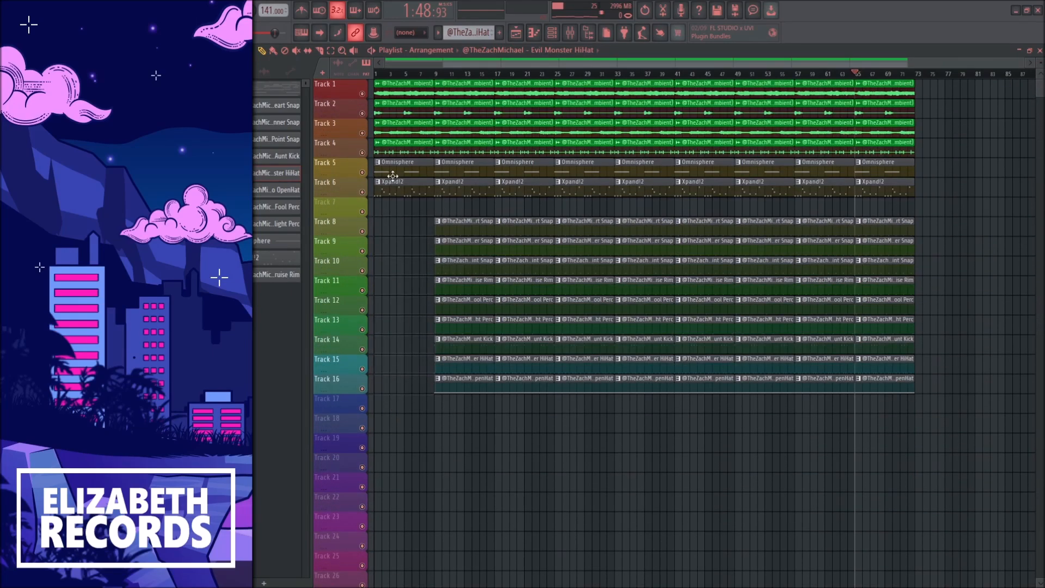
pyautogui.rightClick(392, 170)
pyautogui.rightClick(392, 130)
pyautogui.rightClick(391, 185)
# Step: Shift the whole arrangement four bars earlier so the intro spans bars 1 to 5
pyautogui.moveTo(393, 196); pyautogui.dragTo(878, 417)
pyautogui.moveTo(418, 93); pyautogui.dragTo(355, 81)
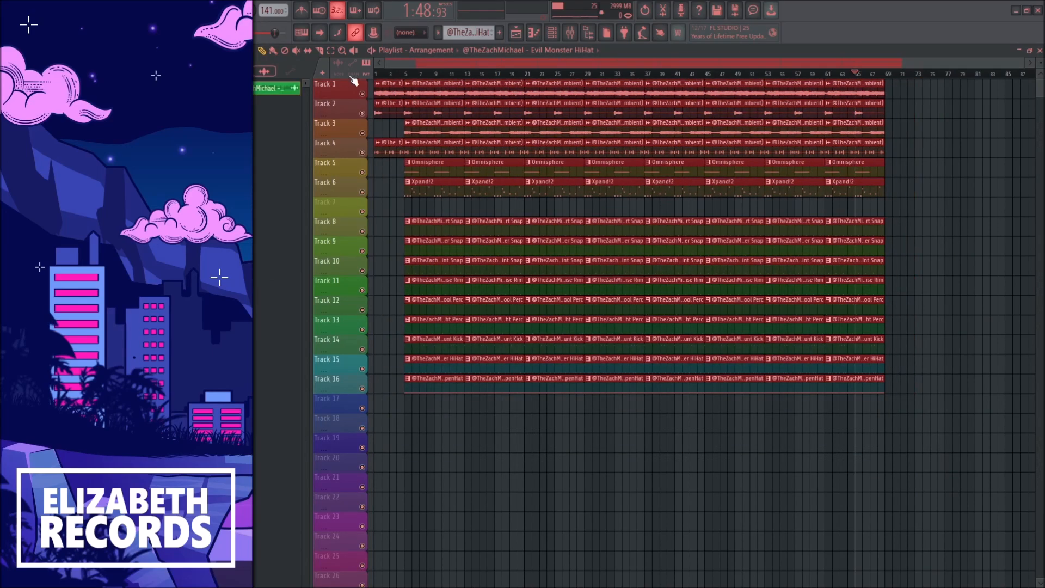
pyautogui.hotkey('ctrl', 'd')
# Step: Play the beginning of the arrangement from bar 1 and stop
pyautogui.click(376, 75)
pyautogui.scroll(4, 386, 75)
pyautogui.press('space')
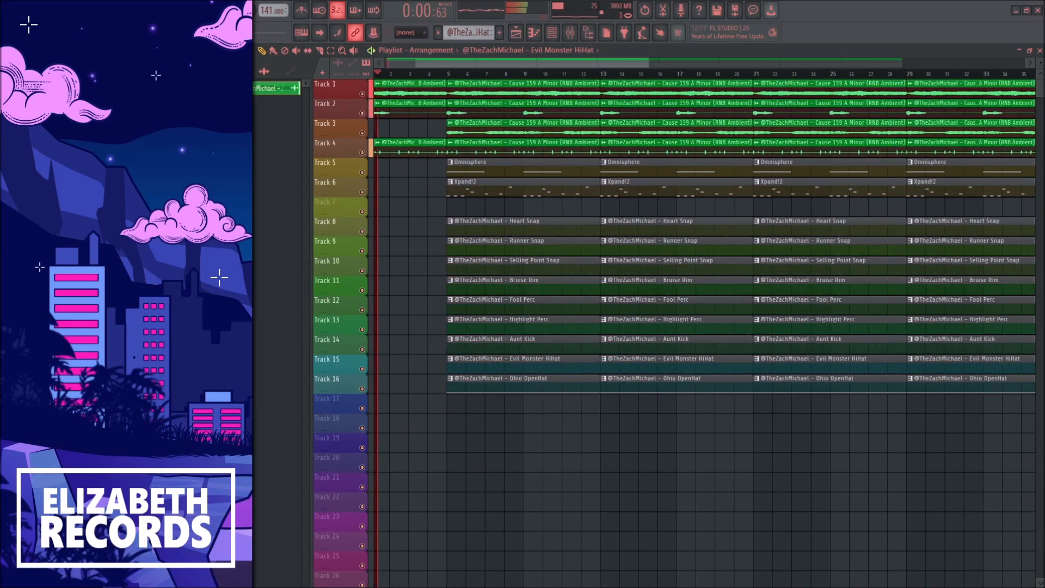
pyautogui.press('space')
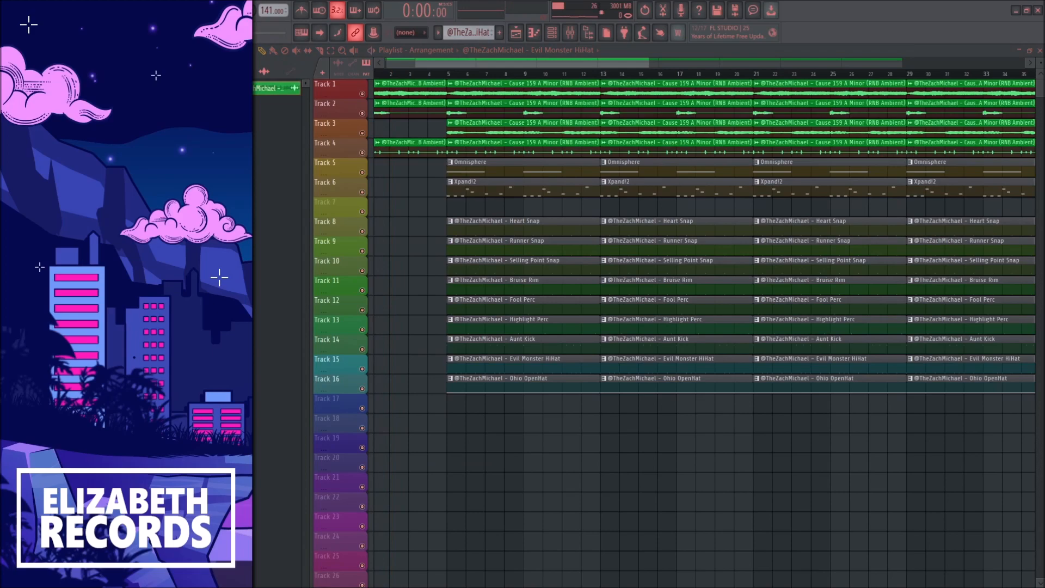
# Step: Add the PROD Tag sample at bar 3 on Track 7 and route it to mixer insert 13
pyautogui.moveTo(351, 340); pyautogui.dragTo(416, 206)
pyautogui.scroll(3, 448, 213)
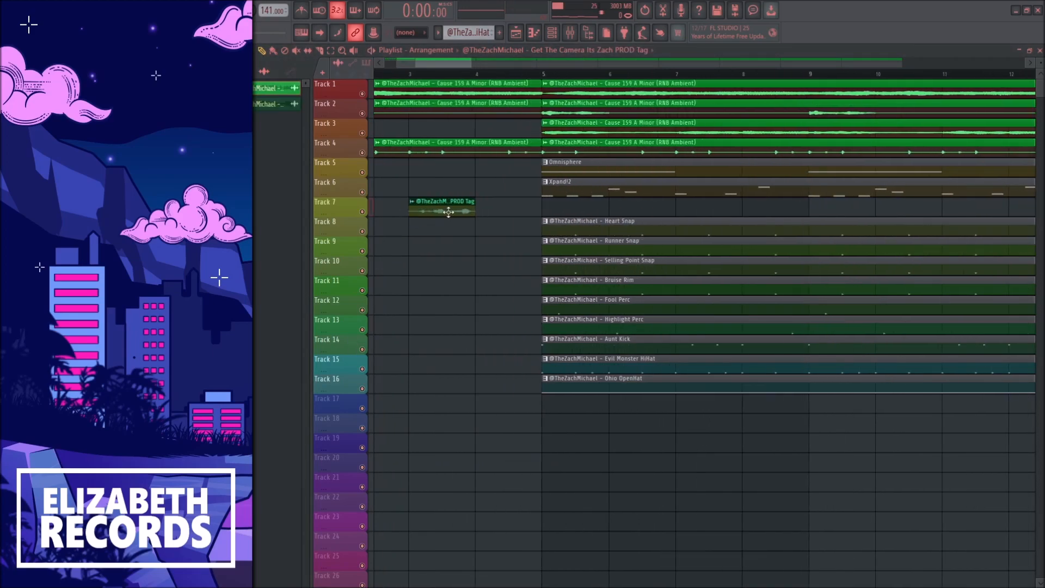
pyautogui.doubleClick(436, 210)
pyautogui.hotkey('ctrl', 'l')
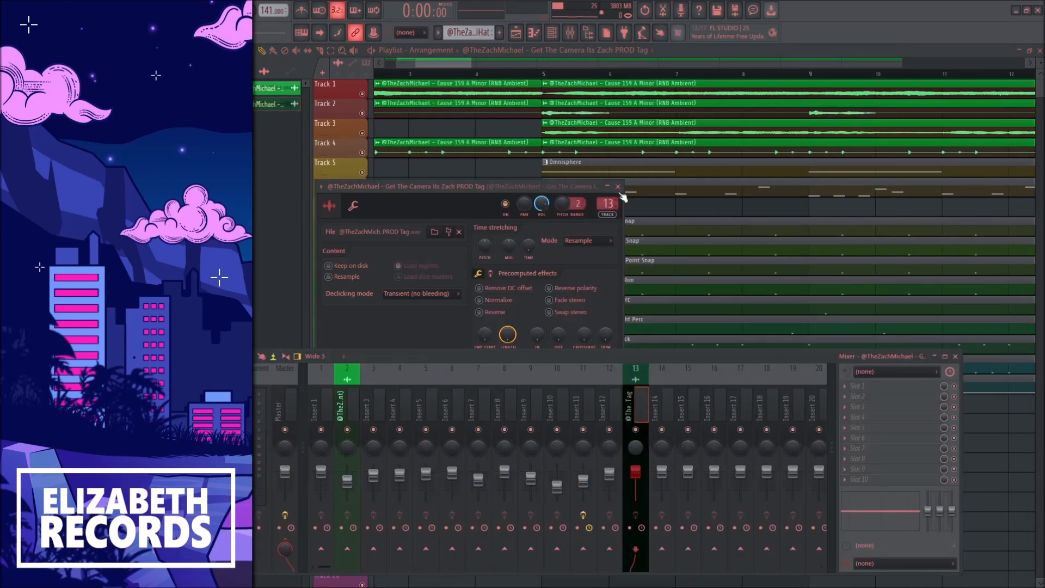
pyautogui.click(623, 196)
pyautogui.press('F9')
# Step: Delete the Omnisphere clip and the loop clips on Tracks 2 and 4 from bars 5 to 13
pyautogui.scroll(-4, 508, 199)
pyautogui.rightClick(508, 175)
pyautogui.scroll(-2, 508, 177)
pyautogui.rightClick(442, 148)
pyautogui.rightClick(441, 109)
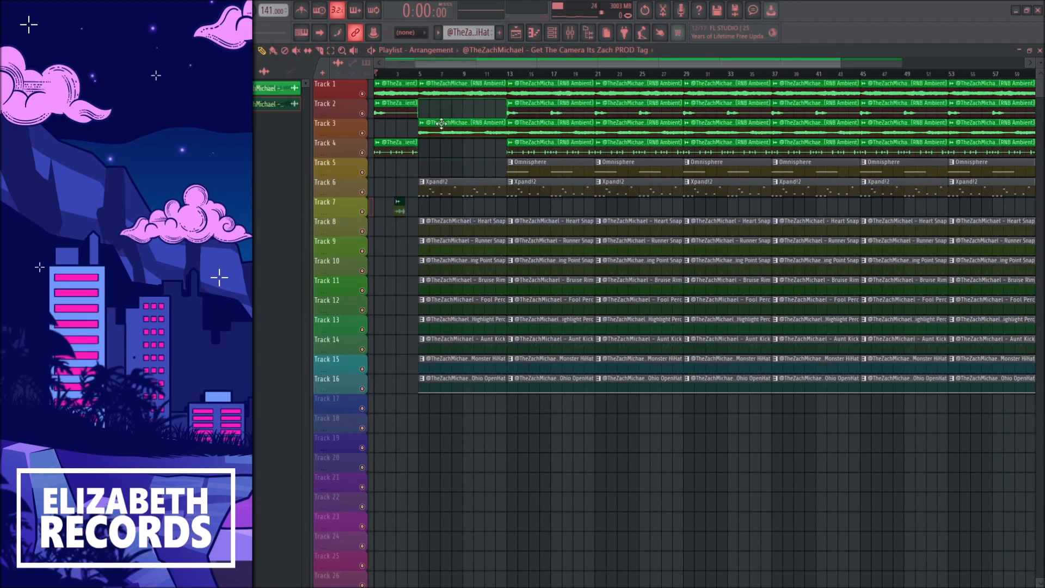
# Step: Delete the Bruise Rim, Fool Perc, Highlight Perc, Aunt Kick and Evil Monster HiHat clips from bars 5 to 13, and start playback
pyautogui.rightClick(489, 286)
pyautogui.rightClick(485, 305)
pyautogui.rightClick(476, 325)
pyautogui.rightClick(476, 343)
pyautogui.rightClick(476, 364)
pyautogui.press('space')
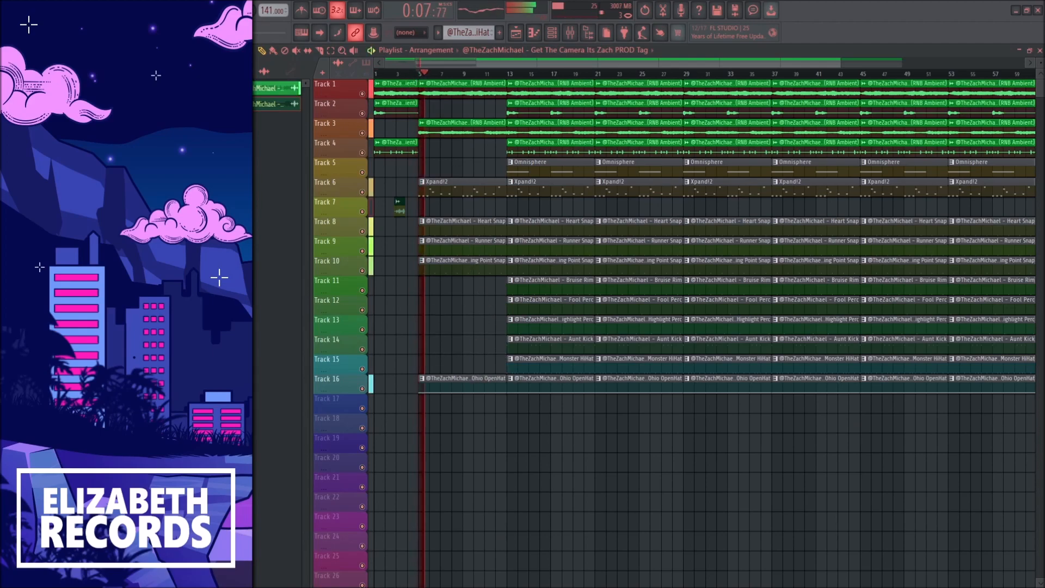
# Step: Add the Tsunami Dropper sample at bar 5 on Track 7 and route it to mixer insert 14
pyautogui.moveTo(180, 493); pyautogui.dragTo(461, 300)
pyautogui.doubleClick(454, 207)
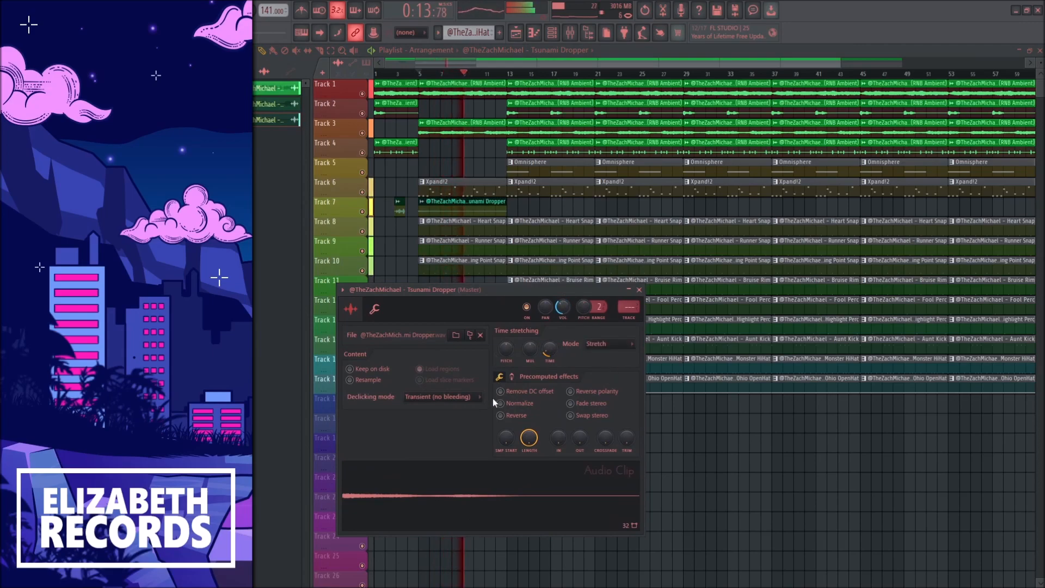
pyautogui.hotkey('ctrl', 'l')
pyautogui.click(639, 290)
pyautogui.press('F9')
# Step: Shorten the three snap clips starting at bar 5 to six bars, and delete the snaps and Xpand!2 from bars 13 to 21
pyautogui.moveTo(493, 284); pyautogui.dragTo(481, 228)
pyautogui.keyDown('ctrl'); pyautogui.click(496, 236); pyautogui.keyUp('ctrl')
pyautogui.scroll(-2, 498, 243)
pyautogui.rightClick(506, 266)
pyautogui.rightClick(506, 246)
pyautogui.rightClick(507, 228)
pyautogui.rightClick(499, 191)
# Step: Delete the Track 3 loop, Omnisphere, Xpand!2 and Bruise Rim clips from bars 21 to 29
pyautogui.rightClick(552, 128)
pyautogui.rightClick(558, 171)
pyautogui.rightClick(558, 191)
pyautogui.rightClick(583, 287)
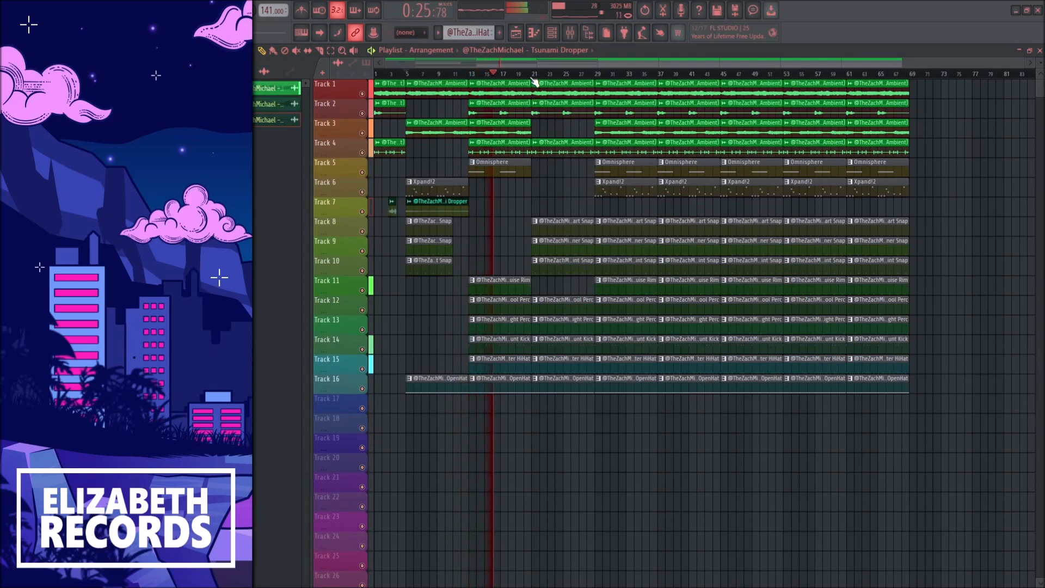
# Step: Delete the three snap clips, Evil Monster HiHat and Ohio OpenHat from bars 29 to 37
pyautogui.rightClick(630, 266)
pyautogui.rightClick(630, 247)
pyautogui.rightClick(629, 228)
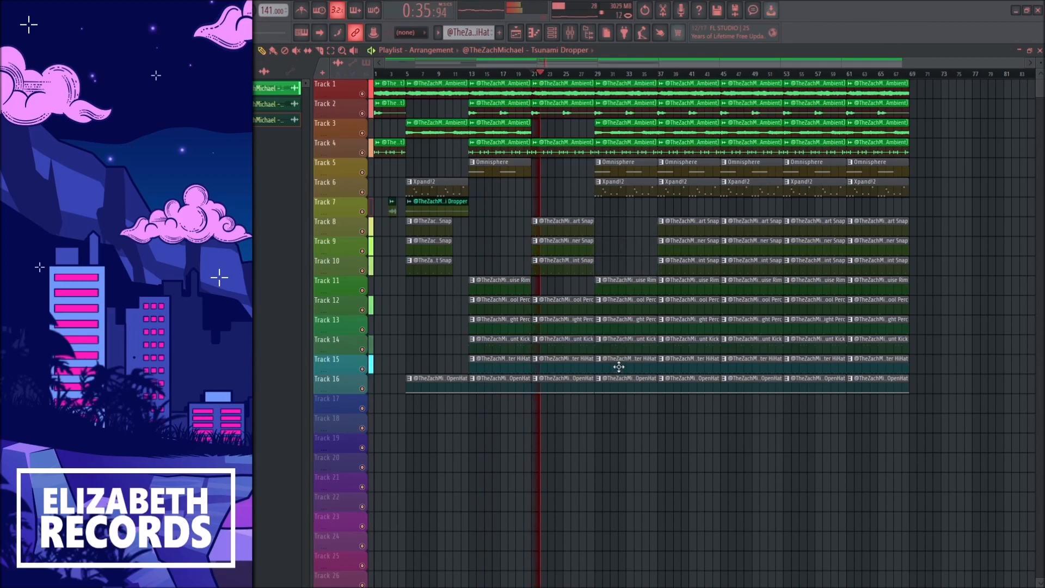
pyautogui.rightClick(619, 367)
pyautogui.rightClick(621, 385)
# Step: Delete Xpand!2 and the loop clips on Tracks 2 and 3 from bars 29 to 37, and play from bar 29
pyautogui.rightClick(623, 188)
pyautogui.rightClick(615, 130)
pyautogui.rightClick(607, 109)
pyautogui.click(599, 74)
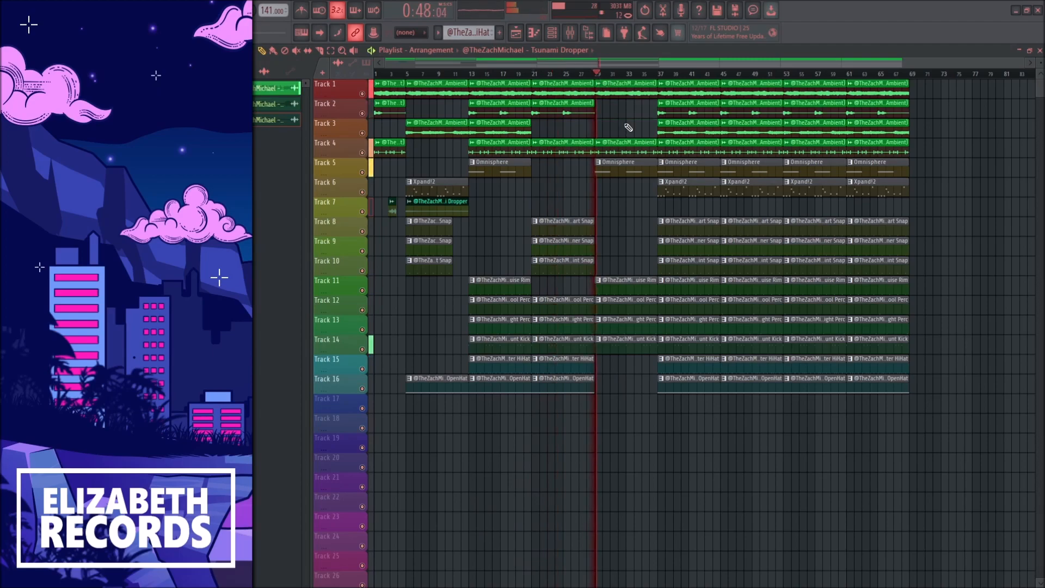
# Step: Delete the Track 3 loop, Omnisphere and Xpand!2 clips from bars 37 to 45, and all clips after bar 45
pyautogui.rightClick(679, 131)
pyautogui.rightClick(686, 169)
pyautogui.rightClick(687, 188)
pyautogui.moveTo(742, 81); pyautogui.dragTo(942, 414)
pyautogui.press('Delete')
# Step: In bars 37 to 45, delete Aunt Kick and Bruise Rim, and shorten the percs to four bars and the snaps to six
pyautogui.rightClick(713, 340)
pyautogui.scroll(2, 816, 333)
pyautogui.moveTo(866, 347); pyautogui.dragTo(863, 227)
pyautogui.keyDown('ctrl'); pyautogui.click(830, 305); pyautogui.keyUp('ctrl')
pyautogui.rightClick(854, 284)
pyautogui.moveTo(865, 226); pyautogui.dragTo(841, 224)
pyautogui.keyDown('ctrl'); pyautogui.click(855, 228); pyautogui.keyUp('ctrl')
pyautogui.scroll(-1, 806, 221)
# Step: Stop playback, select bars 5 to 45 and duplicate that section twice
pyautogui.press('space')
pyautogui.moveTo(420, 75); pyautogui.dragTo(863, 92)
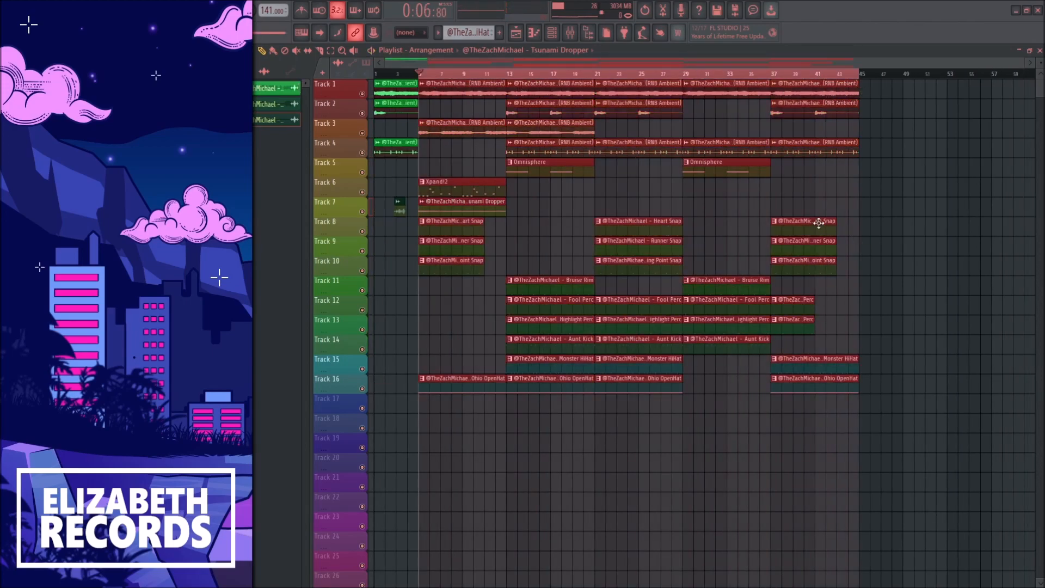
pyautogui.hotkey('ctrl', 'b')
pyautogui.hotkey('ctrl', 'b')
# Step: Delete the clips after bar 117 and select bars 109 to 117 as the outro
pyautogui.keyDown('ctrl'); pyautogui.click(846, 75); pyautogui.keyUp('ctrl')
pyautogui.moveTo(871, 283)
pyautogui.mouseDown()
pyautogui.moveTo(942, 113)
pyautogui.moveTo(907, 215)
pyautogui.moveTo(905, 90)
pyautogui.mouseUp()
pyautogui.moveTo(799, 75); pyautogui.dragTo(875, 76)
# Step: Add a master volume automation clip on Track 18 over bars 109 to 117 that fades the beat out
pyautogui.click(570, 33)
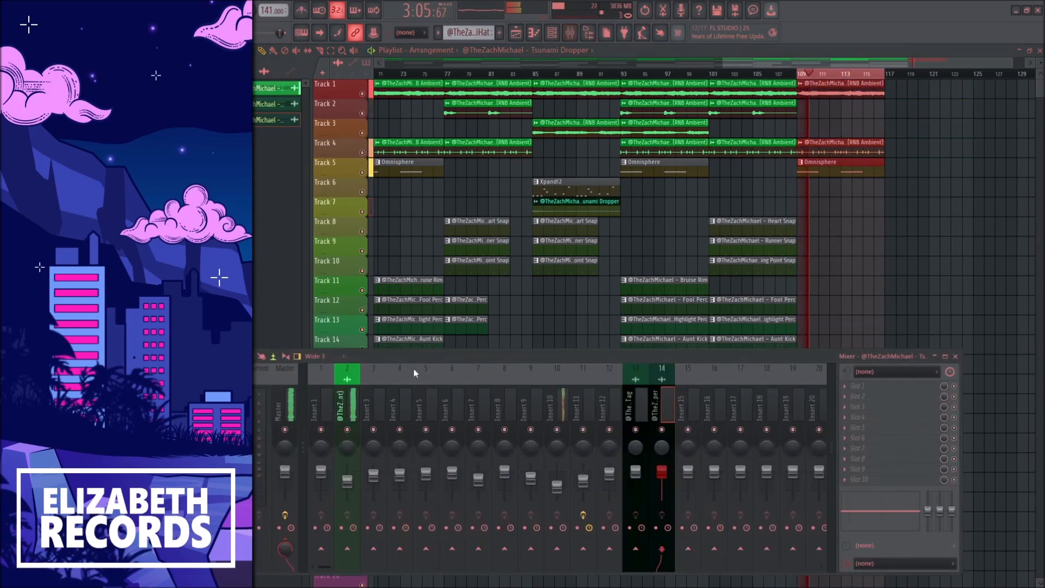
pyautogui.moveTo(884, 131); pyautogui.dragTo(836, 425)
pyautogui.click(810, 74)
# Step: Place four-bar Bruise Rim, Fool Perc, Highlight Perc and Aunt Kick clips at bar 113 on Tracks 11 to 14
pyautogui.moveTo(684, 327); pyautogui.dragTo(681, 278)
pyautogui.hotkey('ctrl', 'c')
pyautogui.moveTo(838, 280); pyautogui.dragTo(835, 286)
pyautogui.hotkey('ctrl', 'd')
pyautogui.click(745, 344)
pyautogui.click(803, 346)
pyautogui.moveTo(810, 360); pyautogui.dragTo(842, 291)
pyautogui.keyDown('ctrl'); pyautogui.click(834, 273); pyautogui.keyUp('ctrl')
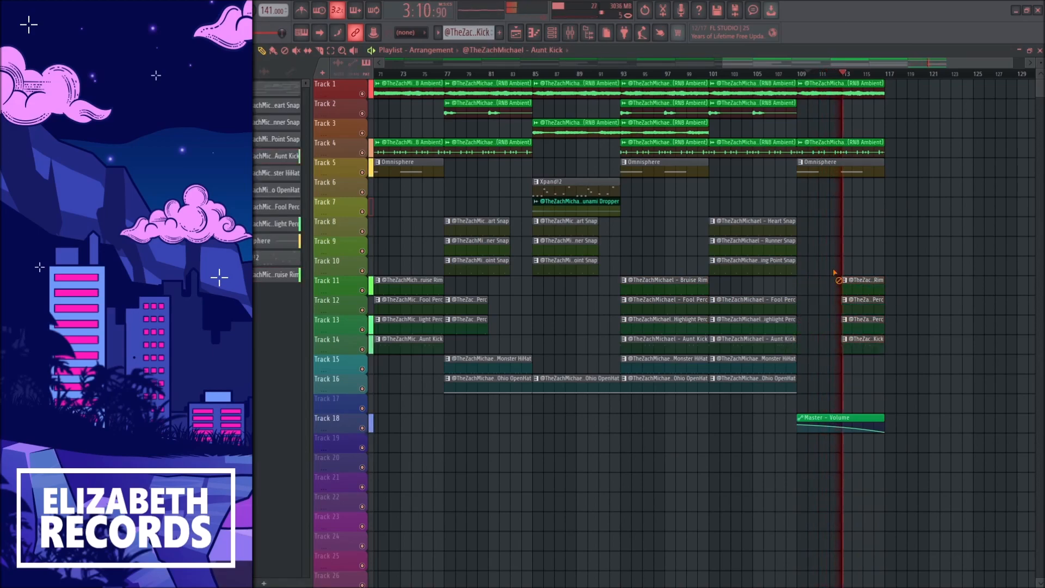
# Step: Listen to the fading outro and play the finished arrangement from about bar 5
pyautogui.scroll(3, 881, 257)
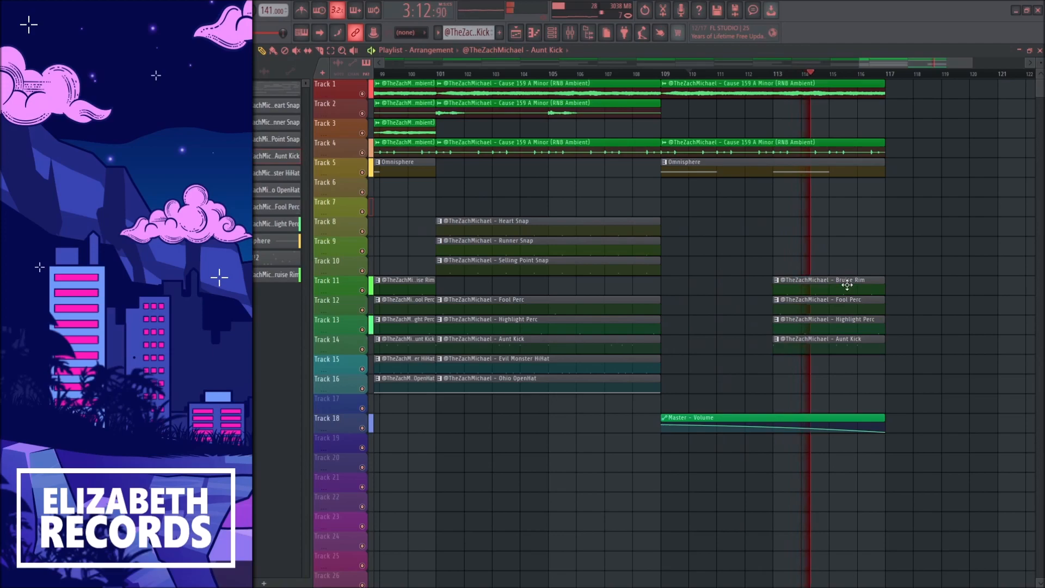
pyautogui.scroll(-3, 922, 314)
pyautogui.scroll(-3, 929, 313)
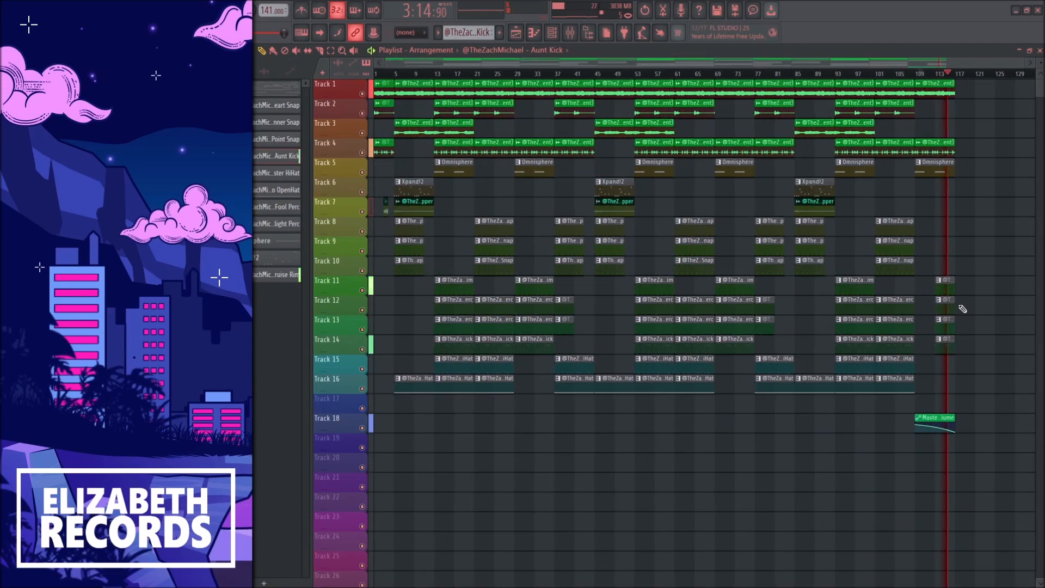
pyautogui.click(401, 78)
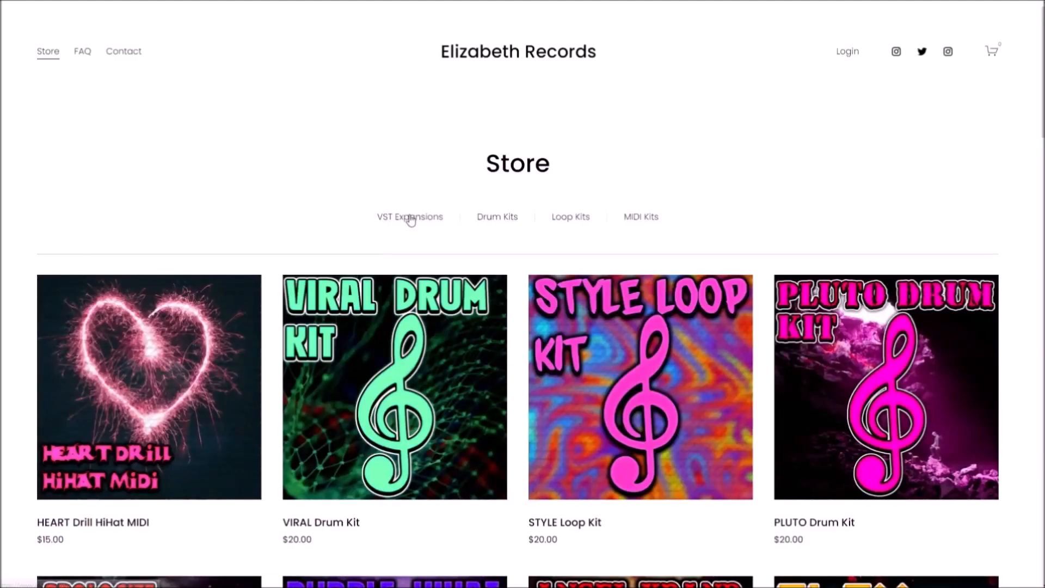
# Step: Switch to the Elizabeth Records web store and view the VST Expansions, Drum Kits, Loop Kits and MIDI Kits categories
pyautogui.click(408, 217)
pyautogui.hotkey('alt', 'Left')
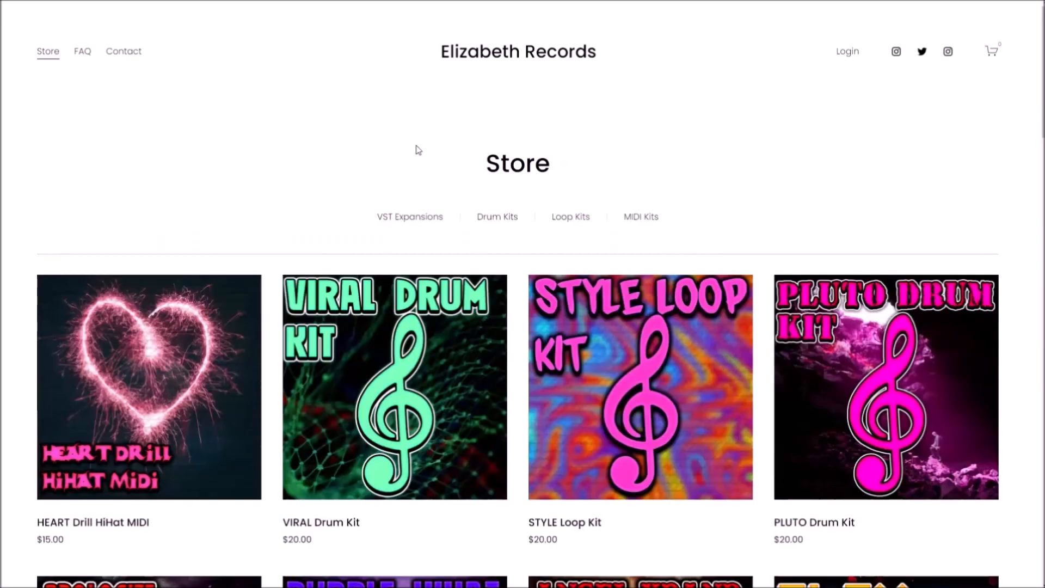
pyautogui.click(500, 219)
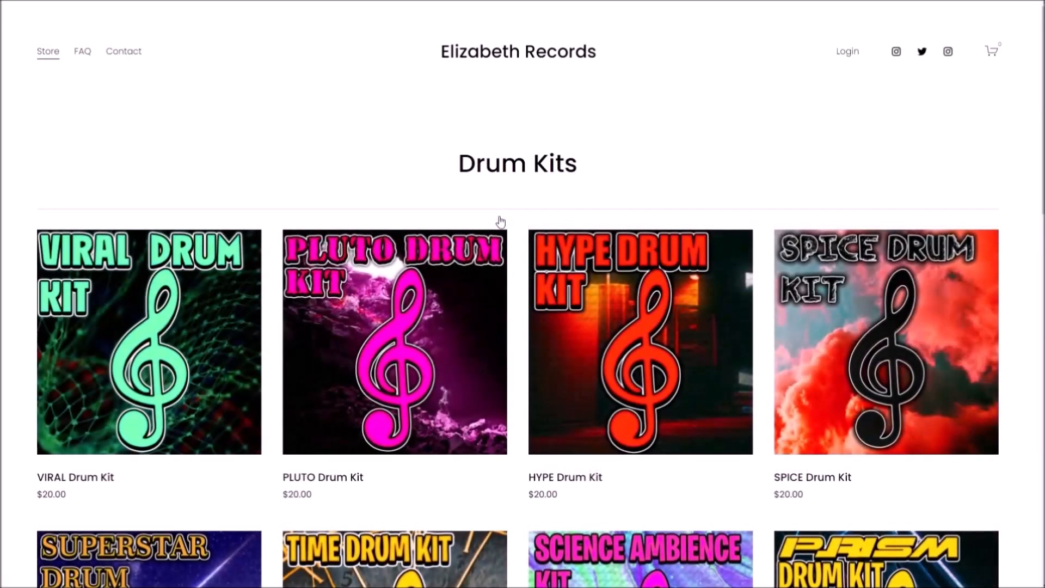
pyautogui.hotkey('alt', 'Left')
pyautogui.click(569, 216)
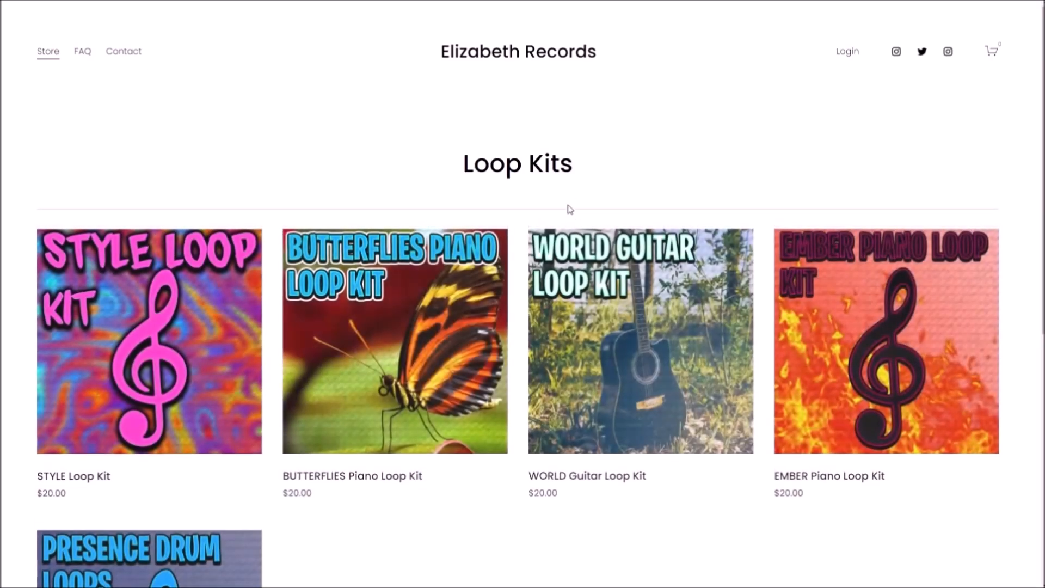
pyautogui.hotkey('alt', 'Left')
pyautogui.click(643, 216)
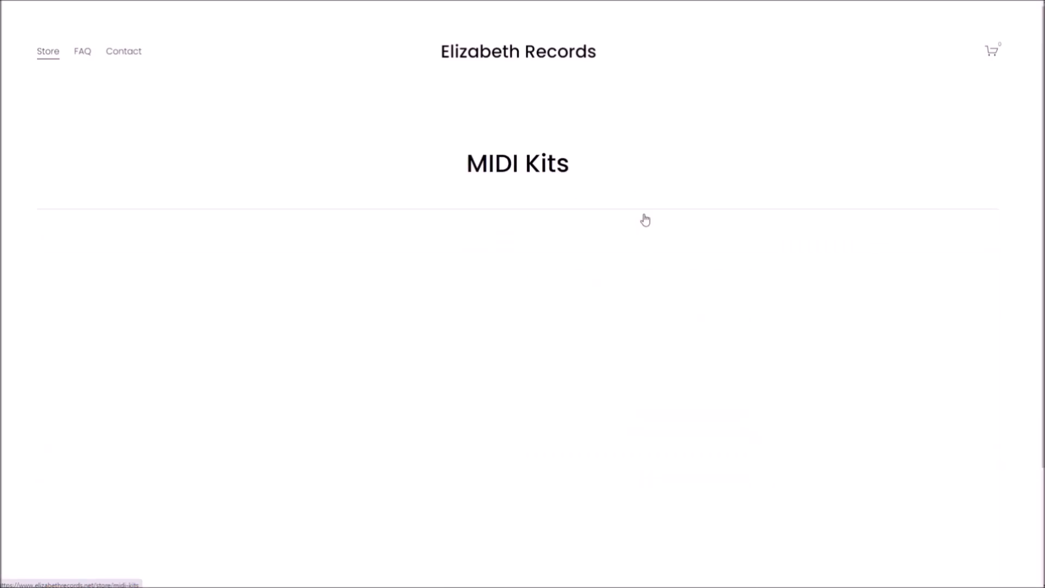